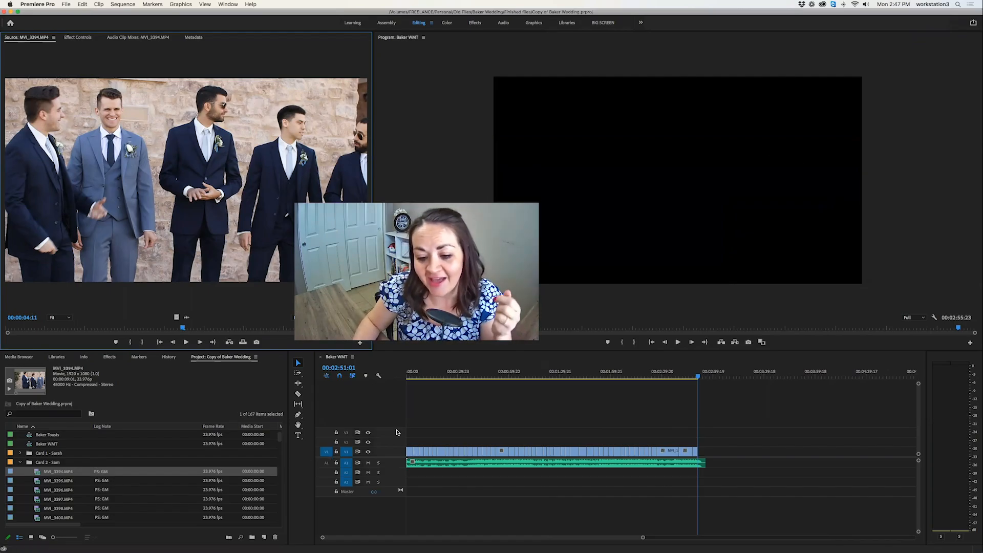
Step: Scrub through the whole Baker WMT sequence and return the playhead to its beginning
click(408, 375)
drag(408, 375, 707, 377)
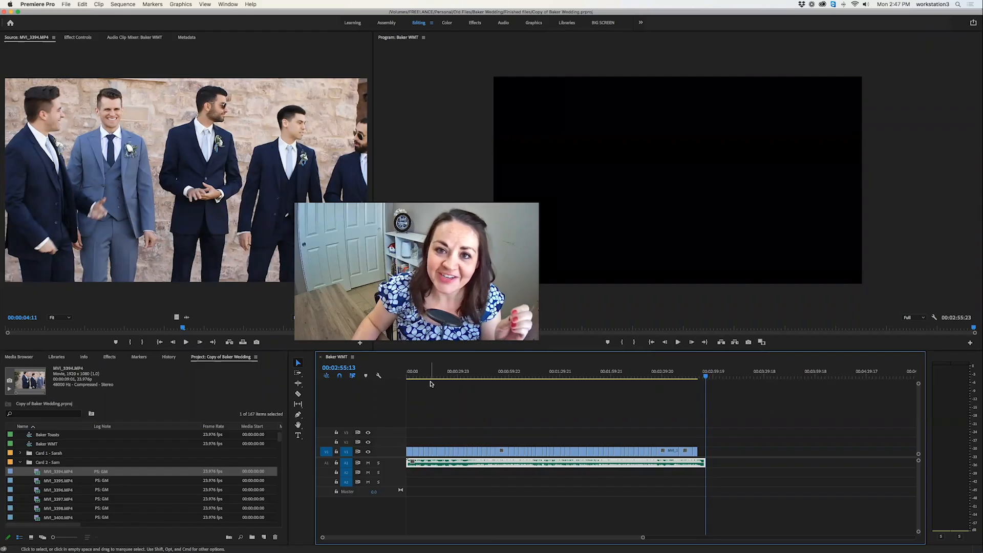
click(407, 376)
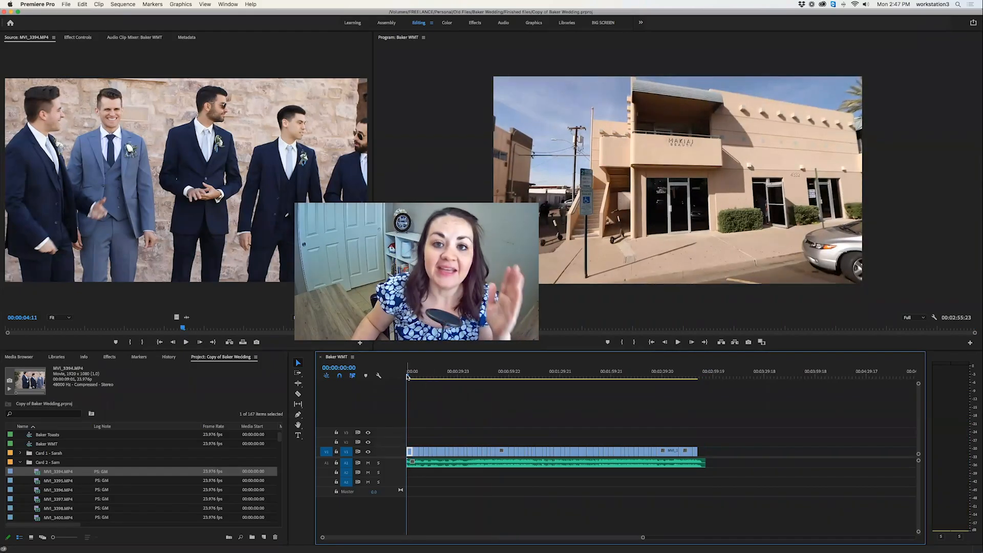
Step: Preview clips MVI_3395.MP4 and MVI_3396.MP4 in the Source Monitor, raising the system volume
double_click(36, 482)
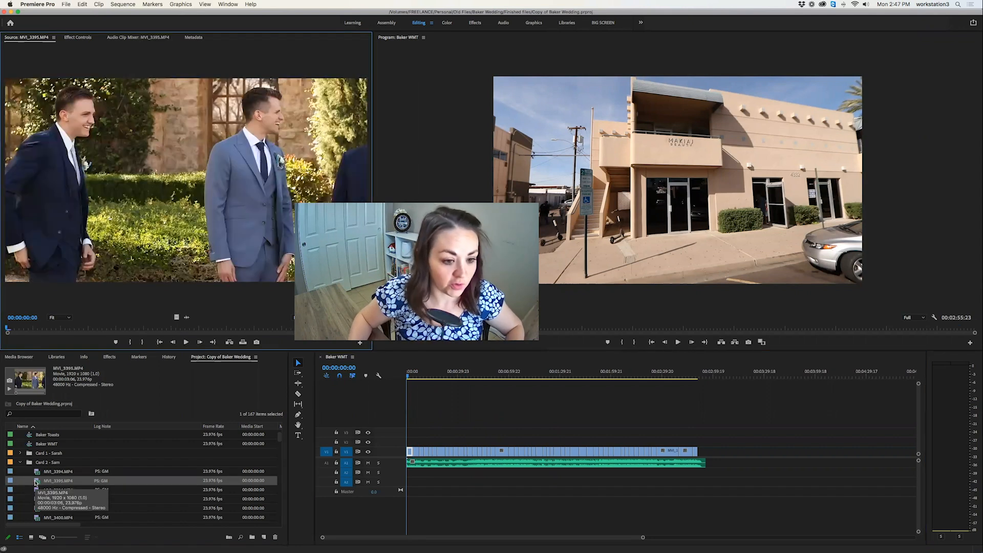
key(XF86AudioRaiseVolume)
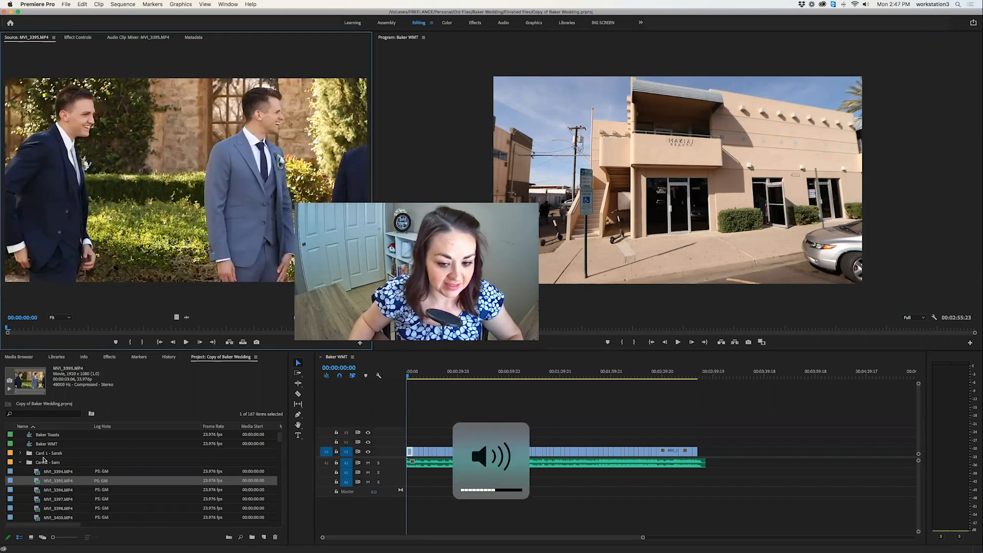
key(space)
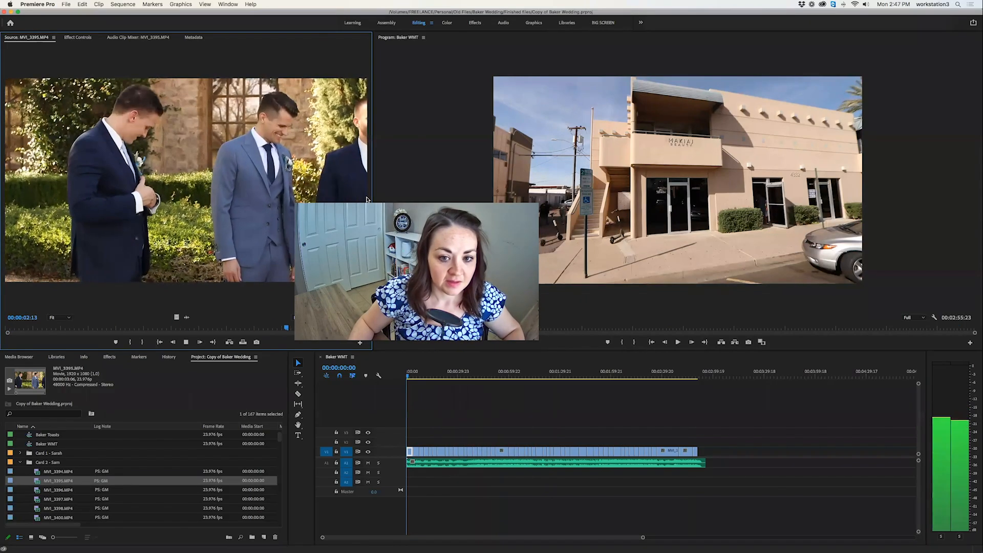
key(space)
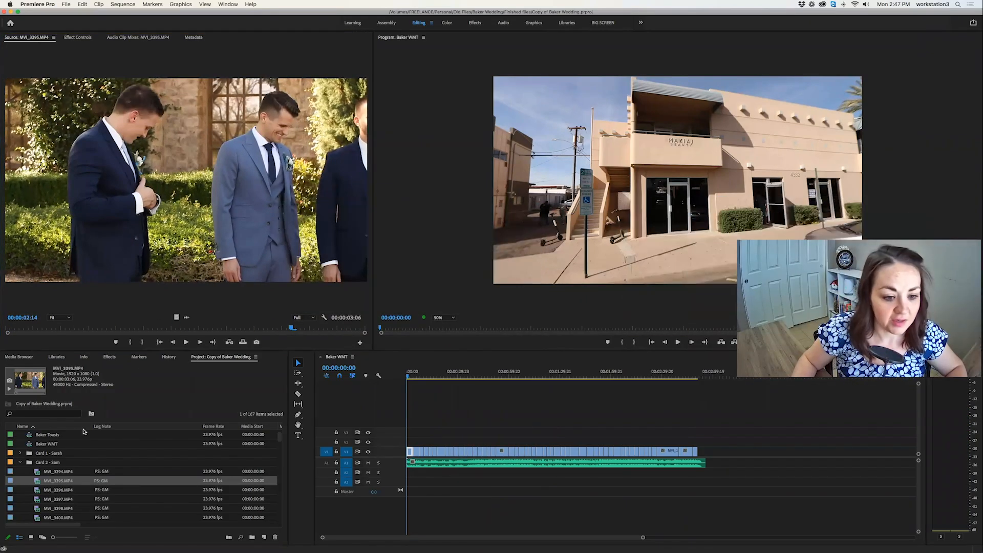
key(shift+2)
key(Home)
key(space)
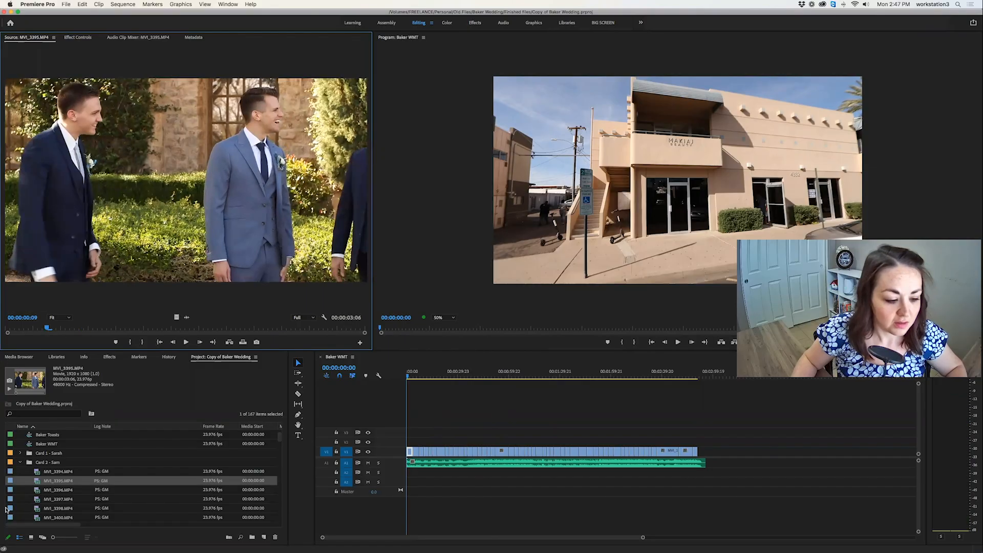
double_click(58, 490)
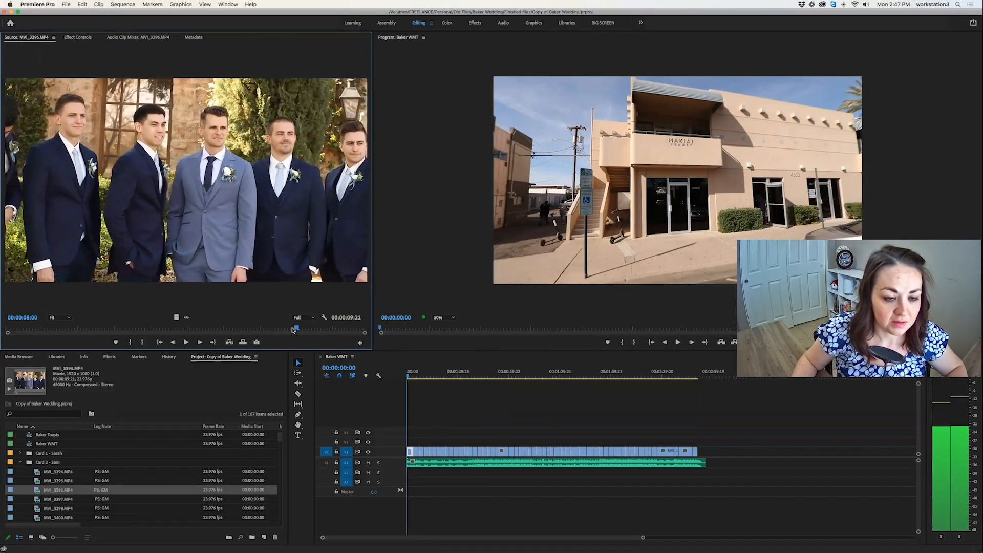
key(space)
Step: Load MVI_3397.MP4 in the Source Monitor and mark in and out points around a 3-second section near its start
drag(36, 501, 25, 329)
key(space)
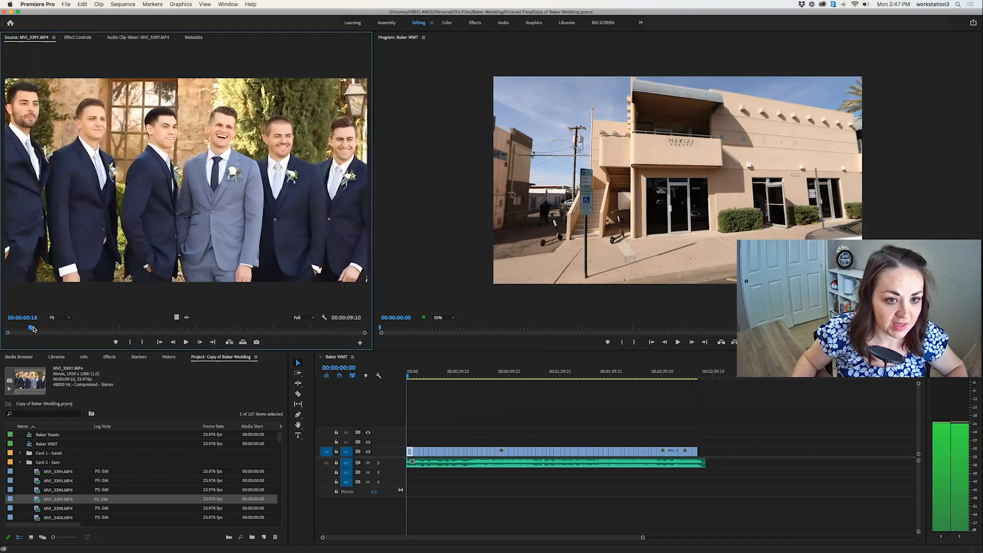
click(25, 329)
key(i)
key(space)
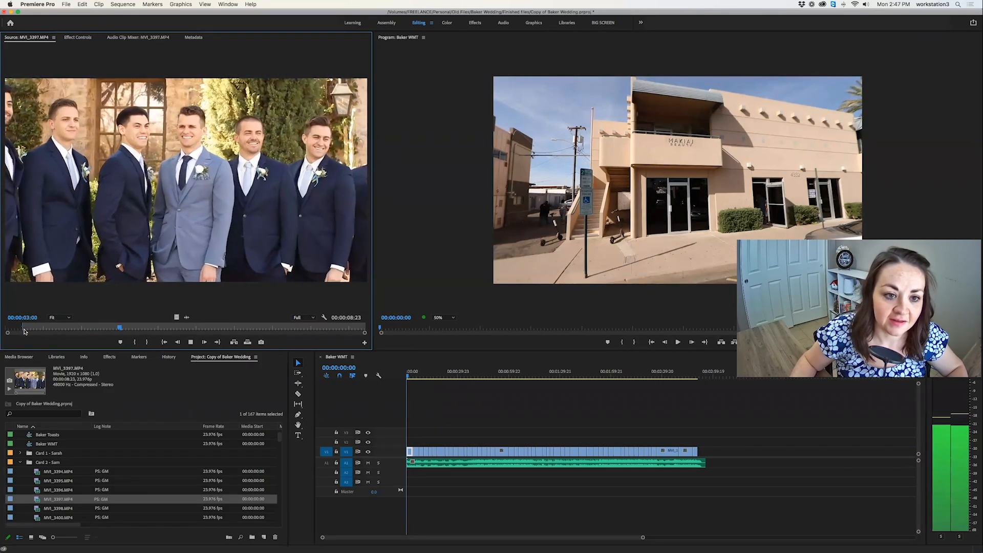
key(o)
key(space)
Step: Step the playhead forward and backward frame by frame at the start of the Baker WMT sequence
click(455, 431)
key(=)
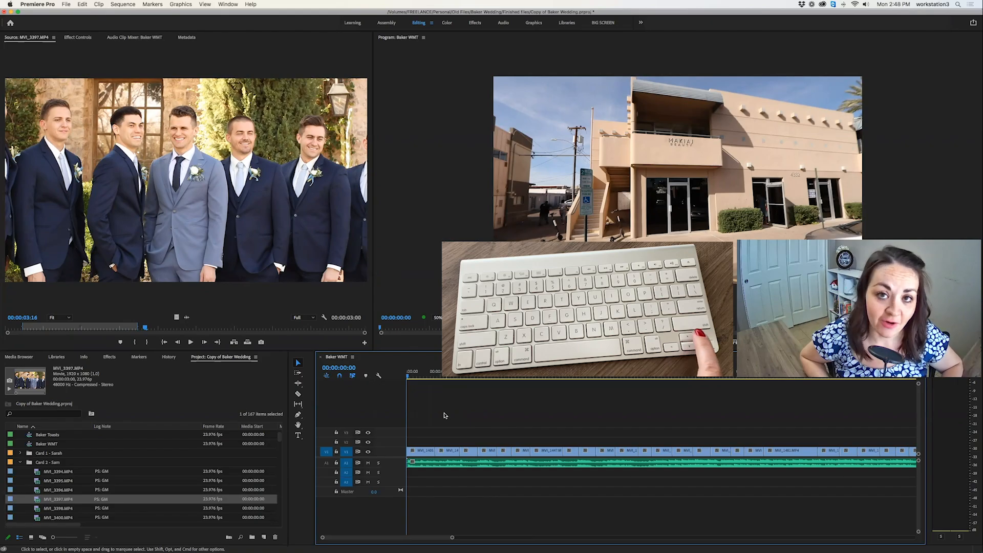
key(Right)
key(Right)
key(Right)
key(Right)
key(Right)
key(Right)
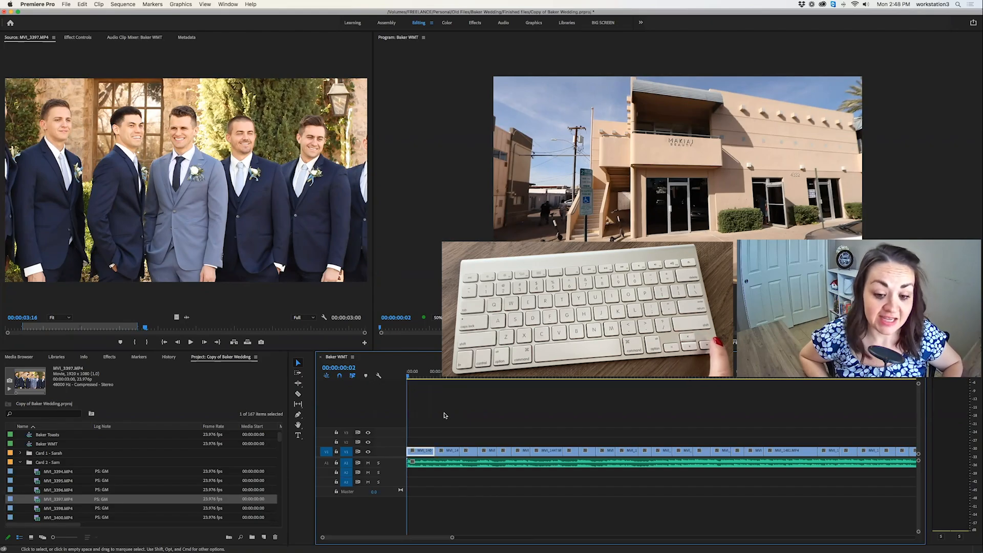
key(Left)
key(Left)
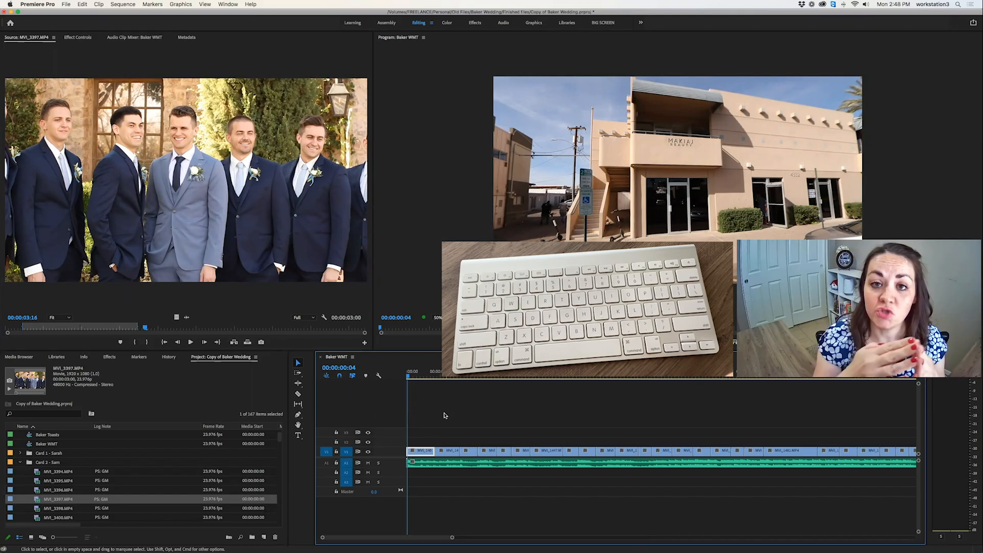
Step: Jump the playhead cut by cut forward to 00:00:18:06 and back to 00:00:07:20
key(Down)
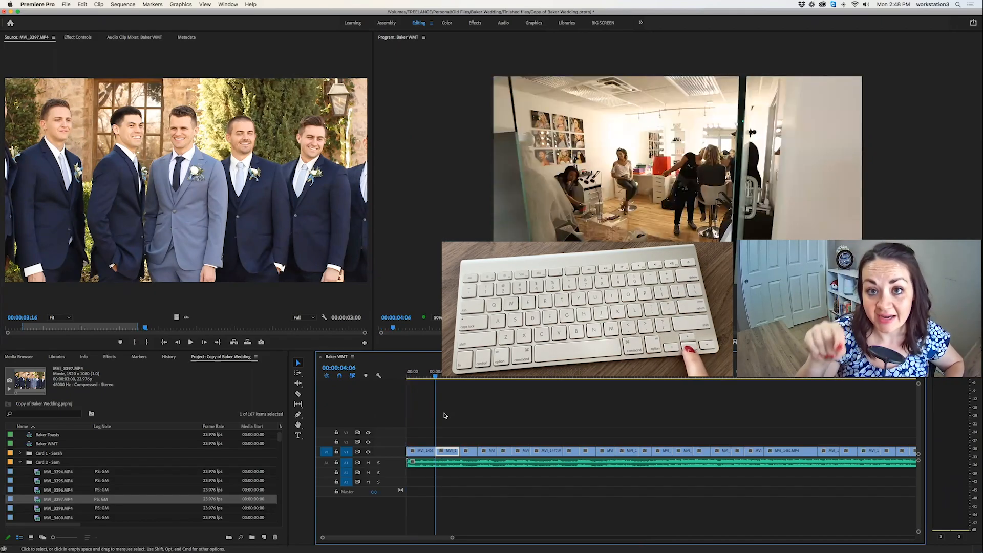
key(Down)
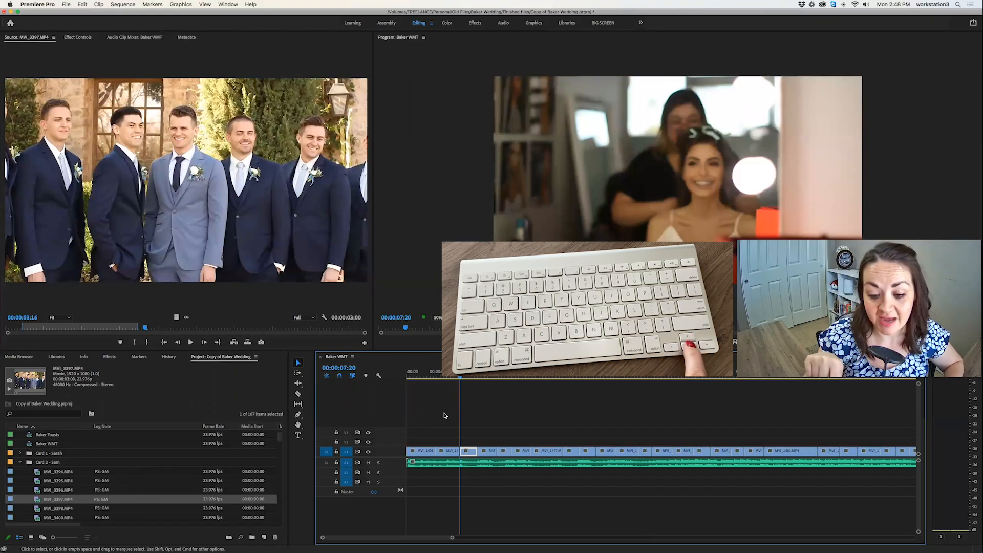
key(Down)
key(Down)
key(Down)
key(Down)
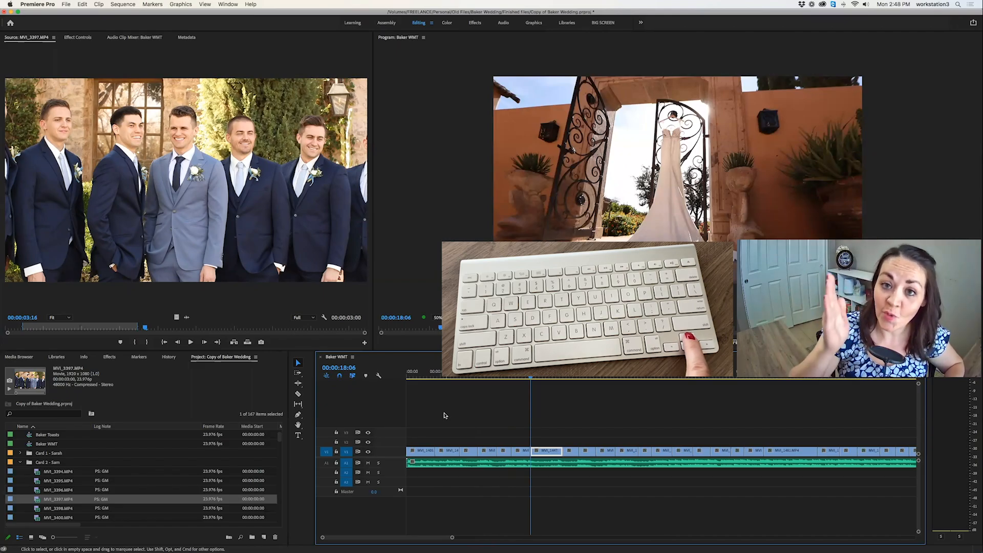
key(Up)
key(Up)
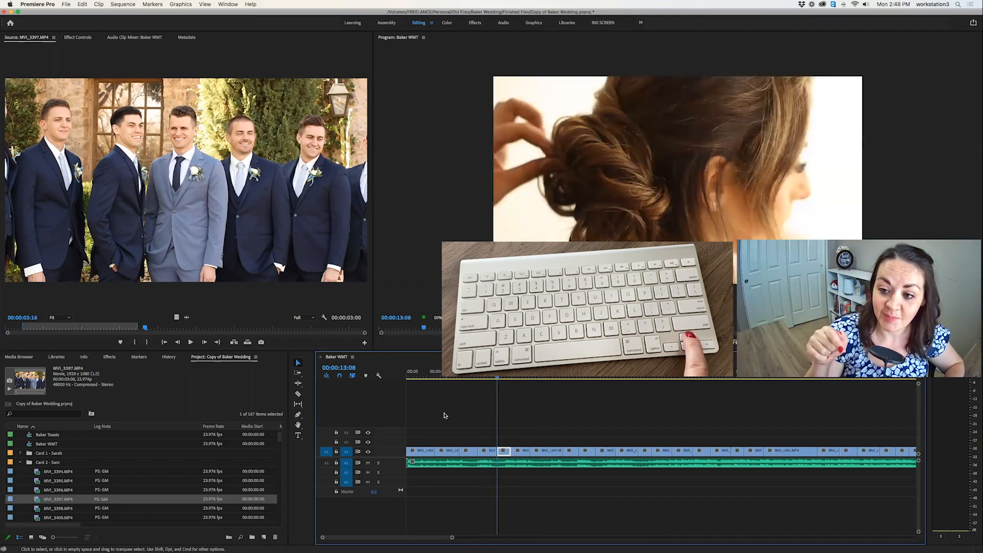
key(Up)
key(Up)
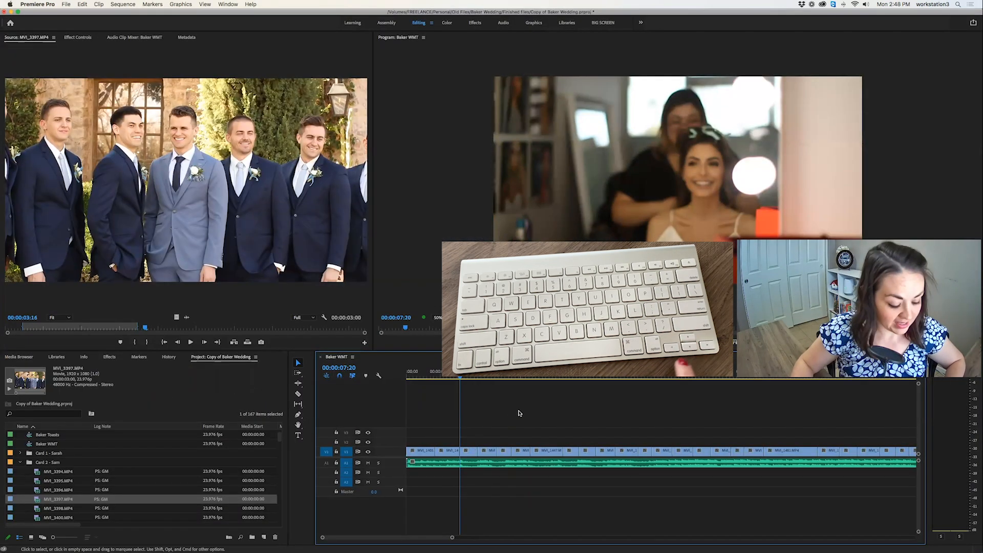
Step: Move the playhead to the hairstyling clip at 00:00:13:08 and play it briefly
key(Down)
key(Down)
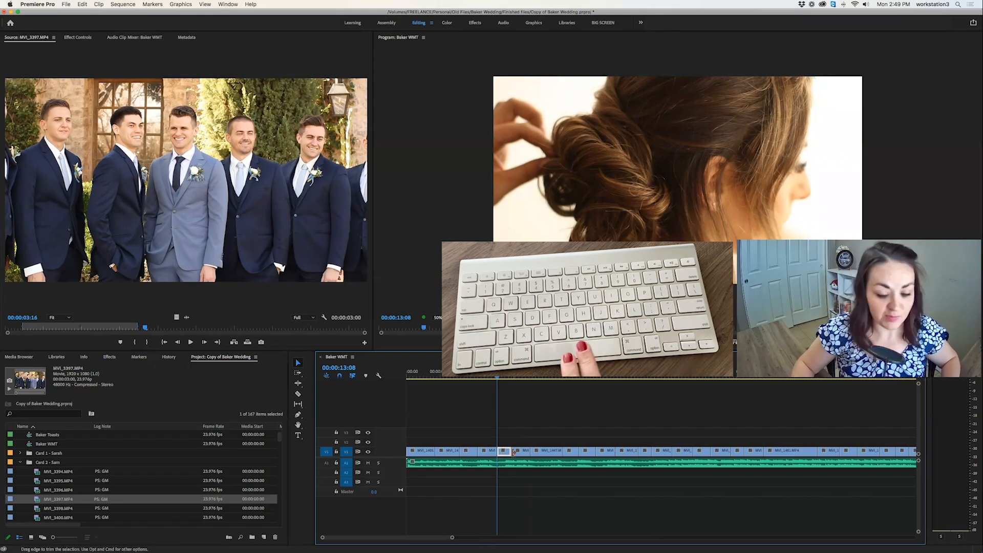
key(space)
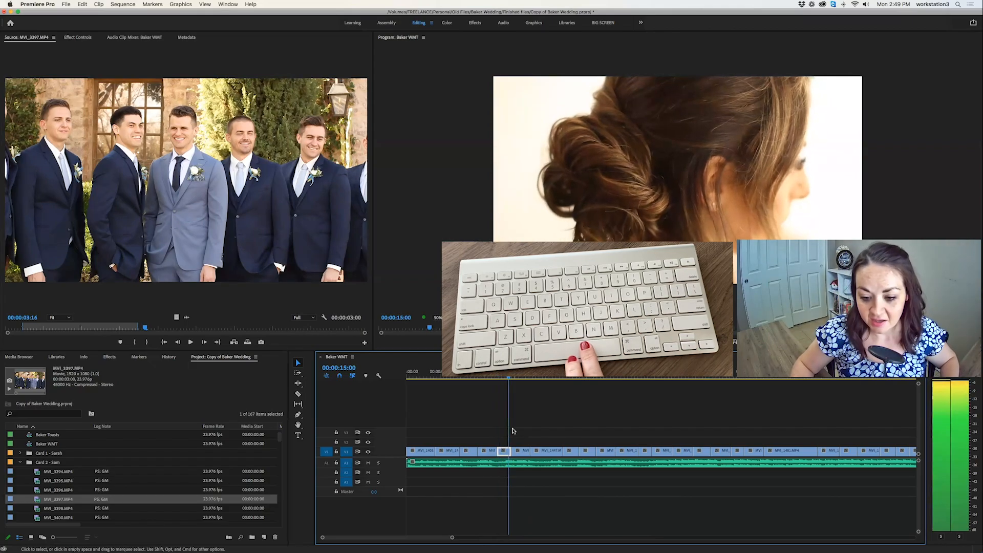
key(space)
Step: Advance the playhead cut by cut to the bride clip starting at 00:00:42:03
key(Down)
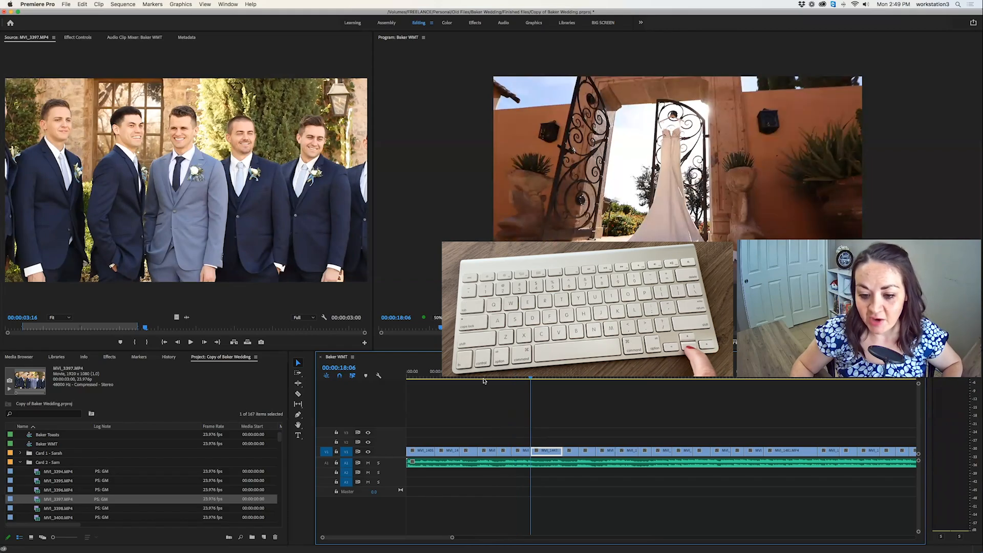
key(Down)
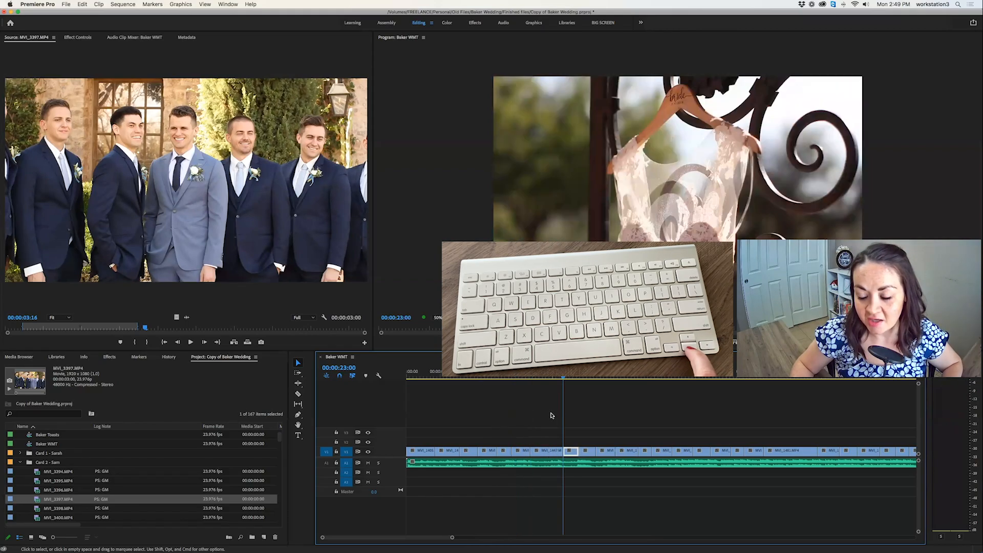
key(Down)
key(Down)
key(Down)
key(Down)
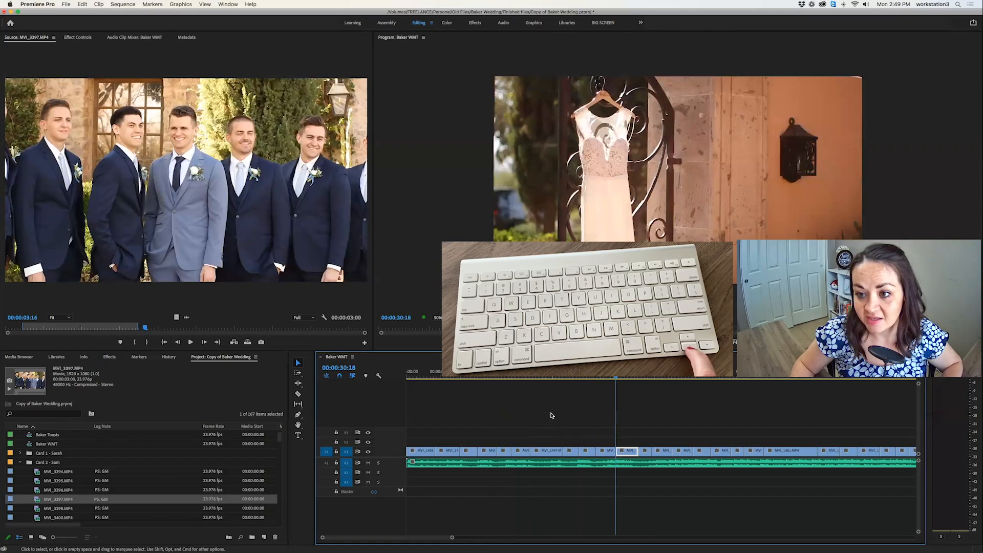
key(Down)
key(Down)
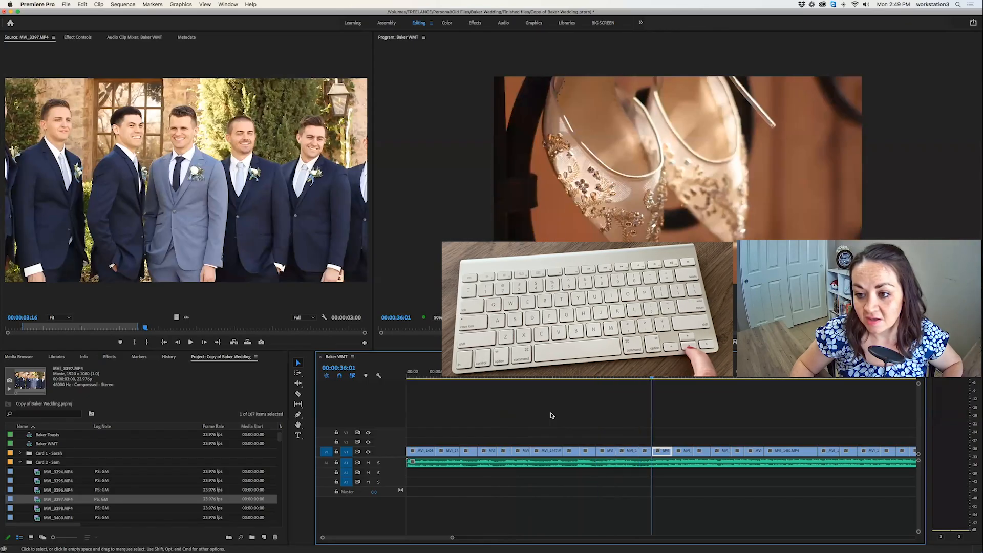
key(Down)
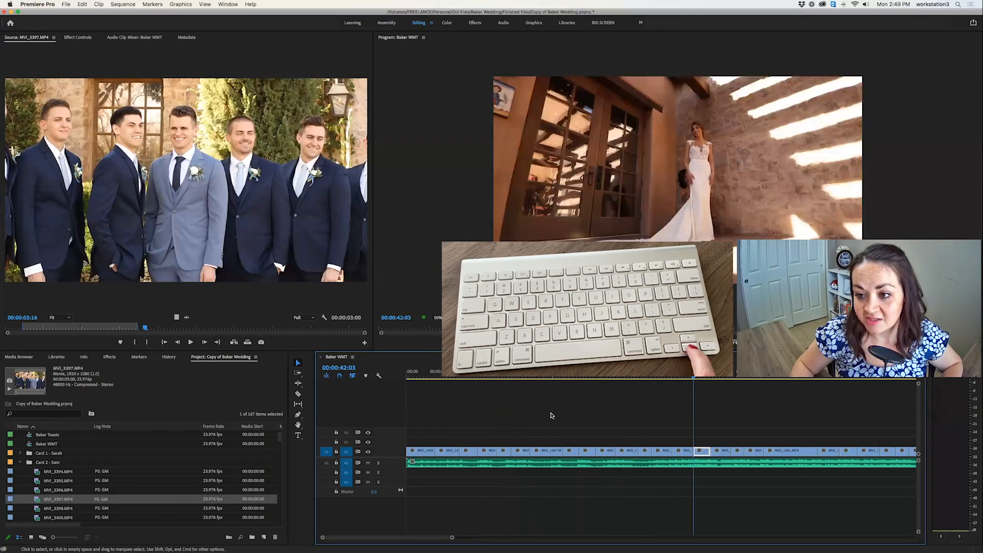
scroll(696, 417, right, 3)
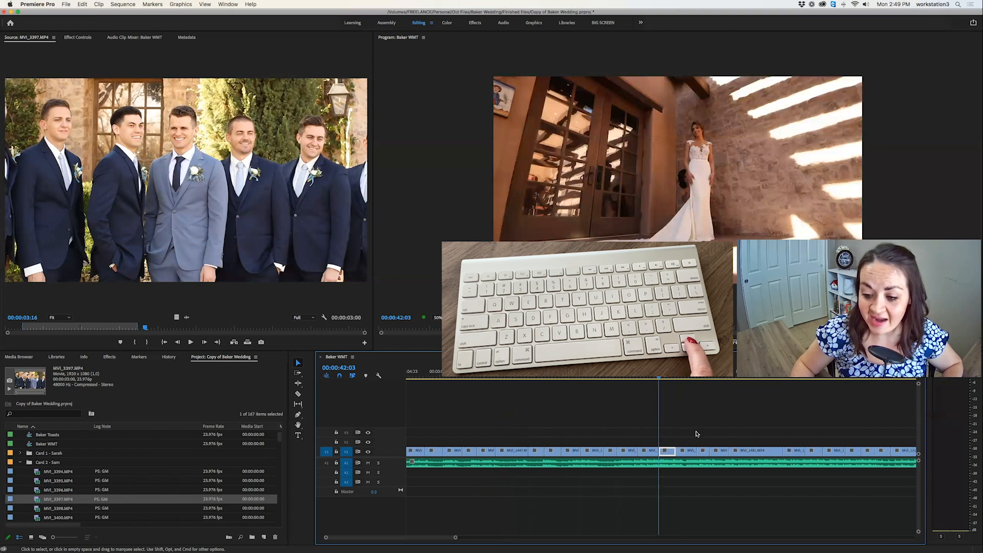
scroll(696, 433, right, 6)
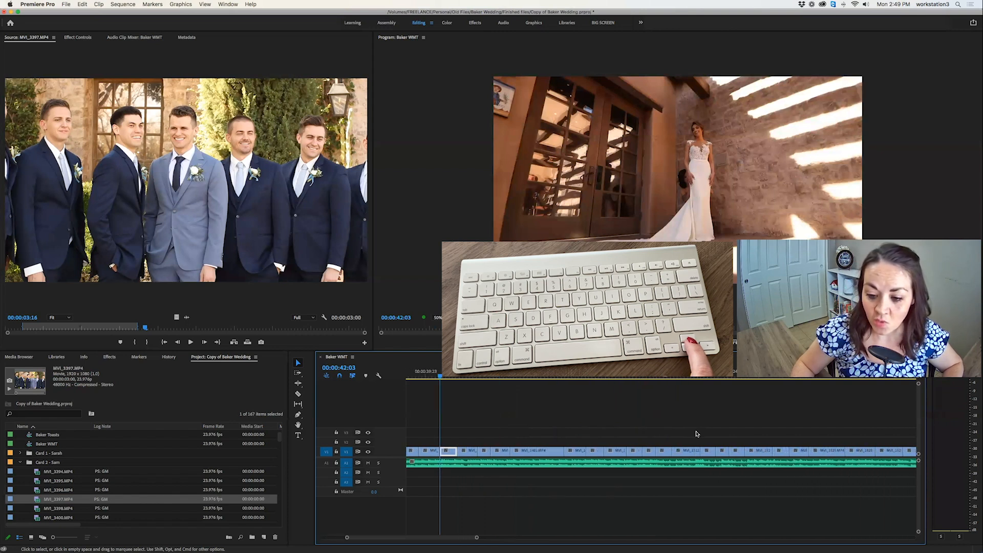
Step: Try overwriting the marked MVI_3397 section onto V1 at 00:00:42:03 and undo the edit
click(247, 342)
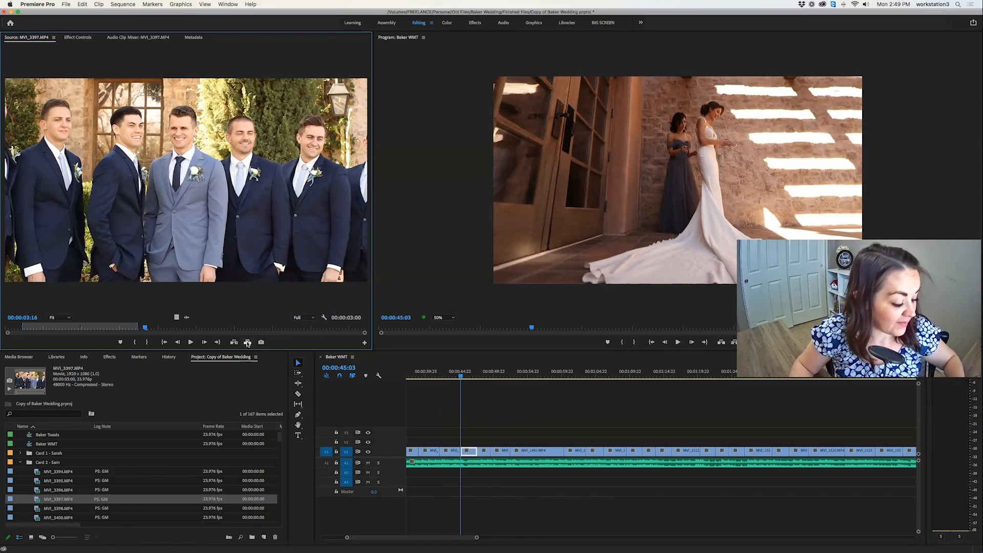
key(super+z)
click(462, 418)
key(backslash)
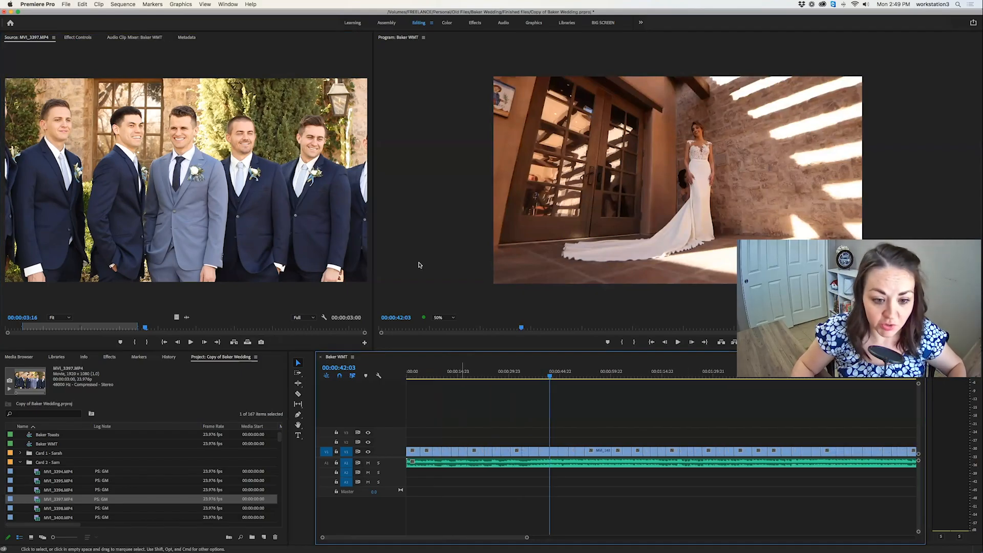
click(235, 343)
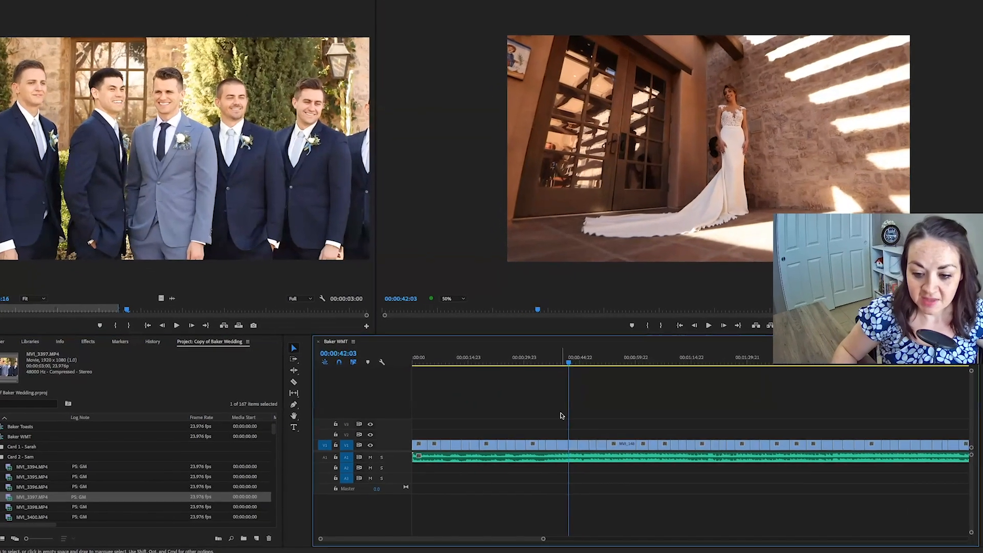
Step: Patch the source video to track V2, try overwriting the marked section there at 00:00:42:03, and undo the overwrite
click(551, 378)
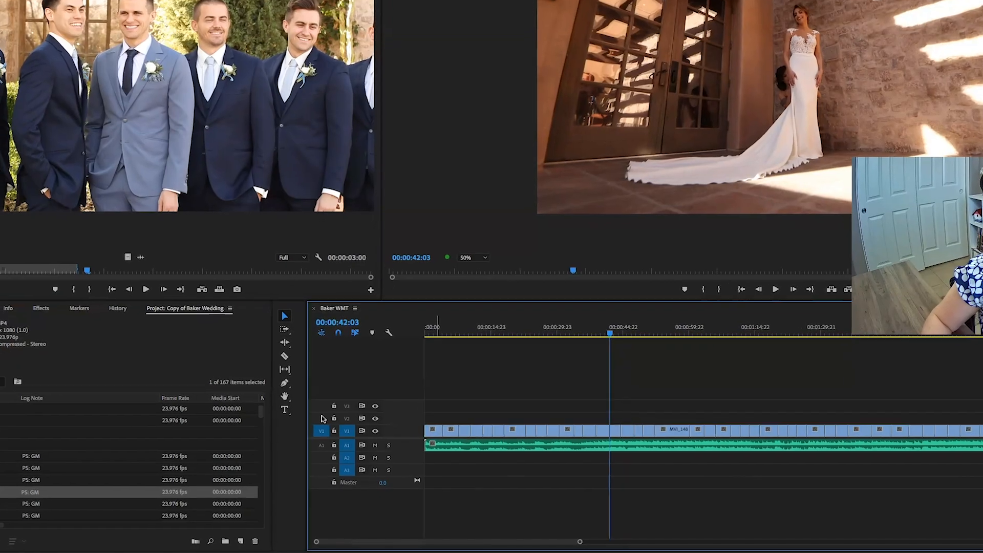
click(323, 426)
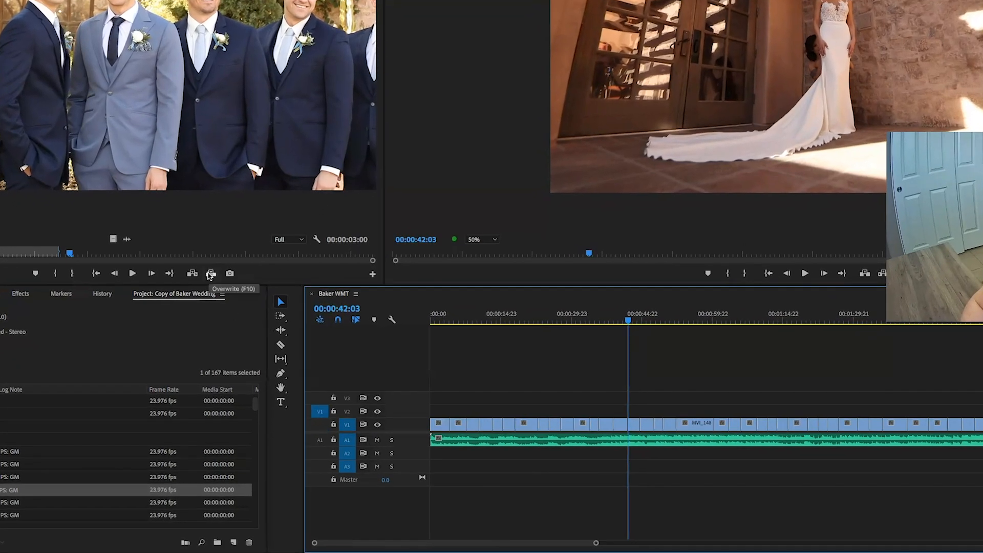
click(210, 274)
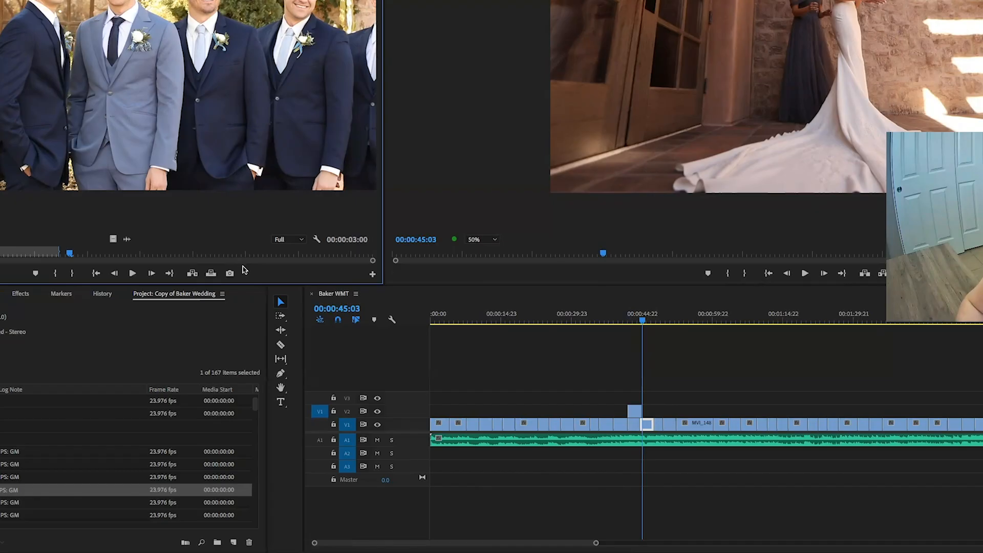
key(ctrl+z)
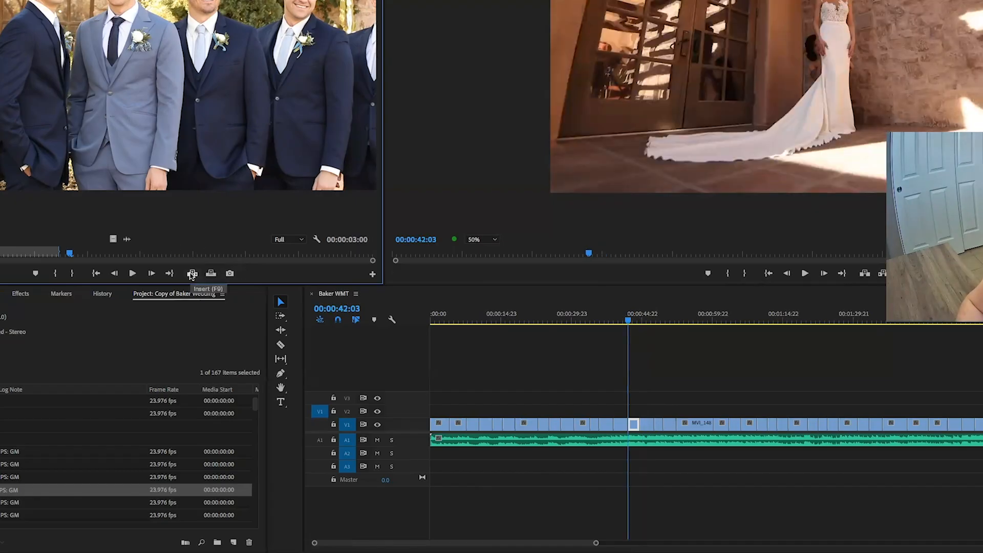
Step: Insert the marked MVI_3397 section onto track V2 at 00:00:42:03
click(191, 274)
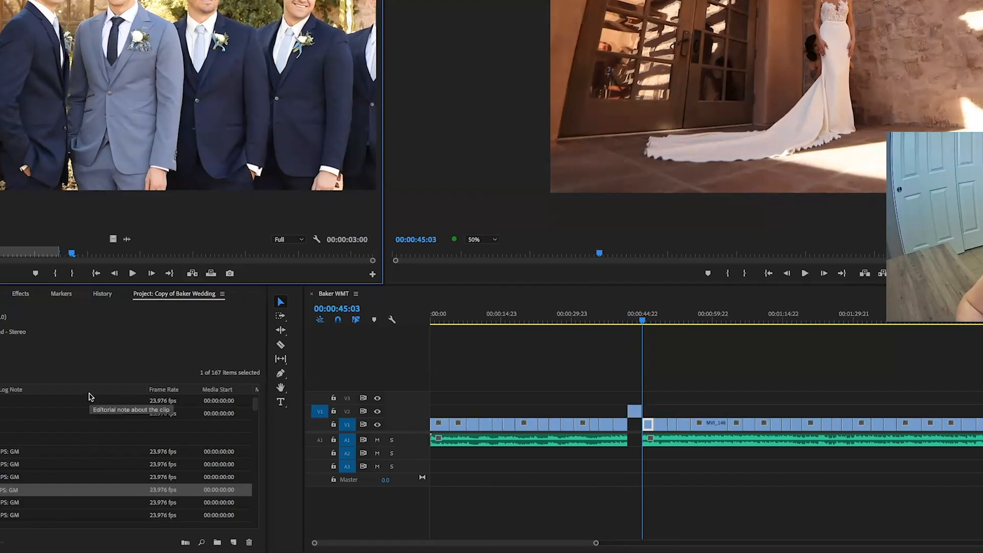
Step: Undo the last insert on V2 and lock audio track A1
key(ctrl+z)
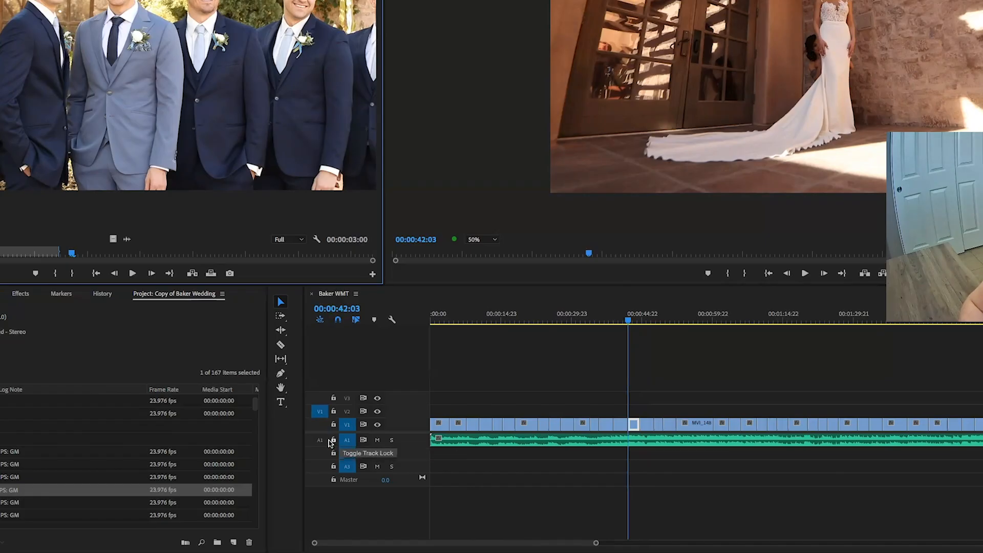
click(333, 440)
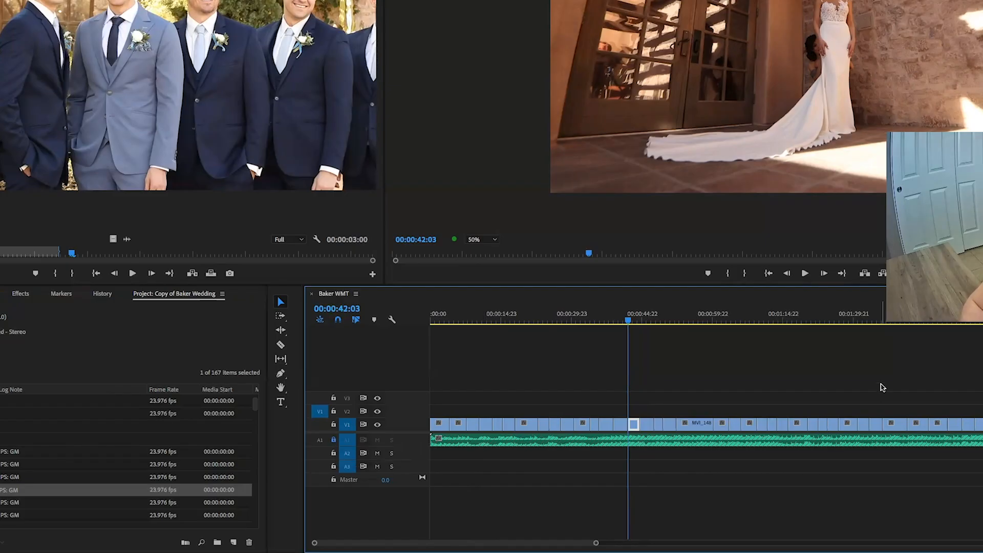
key(minus)
drag(596, 440, 610, 455)
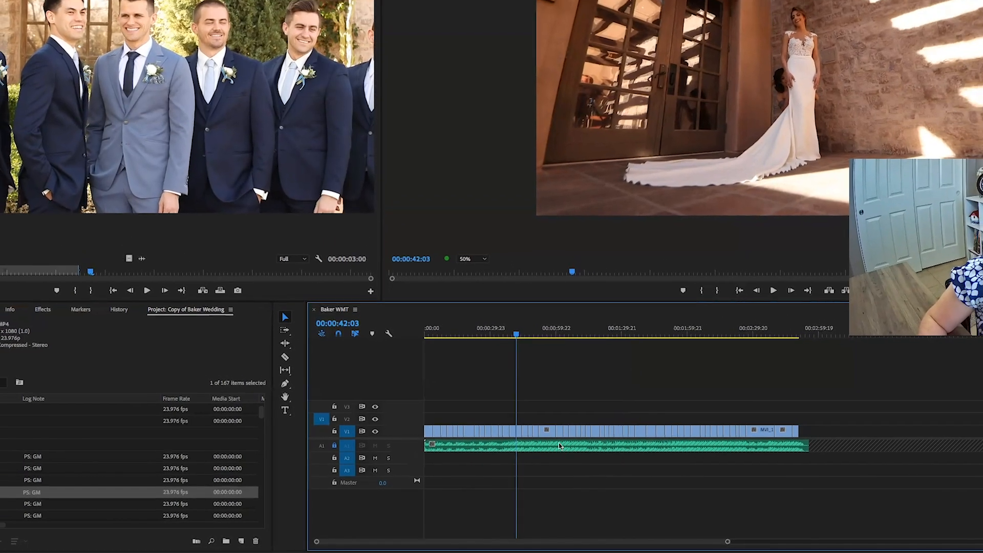
key(equal)
mouse_move(544, 449)
mouse_down()
mouse_move(573, 469)
mouse_move(566, 454)
mouse_up()
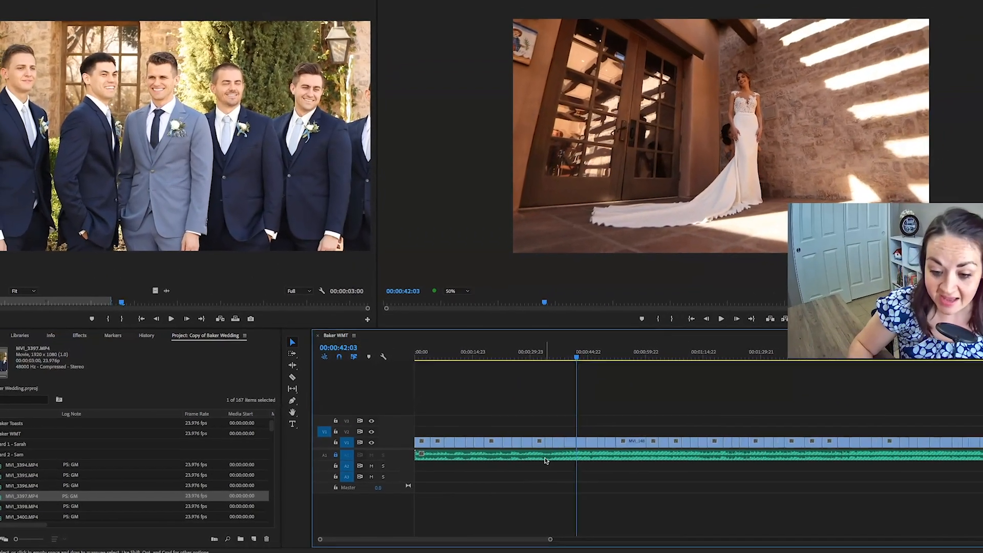
Step: Try inserting the marked MVI_3397 section onto track V2 at 00:00:47:21 and undo the insert
key(Up)
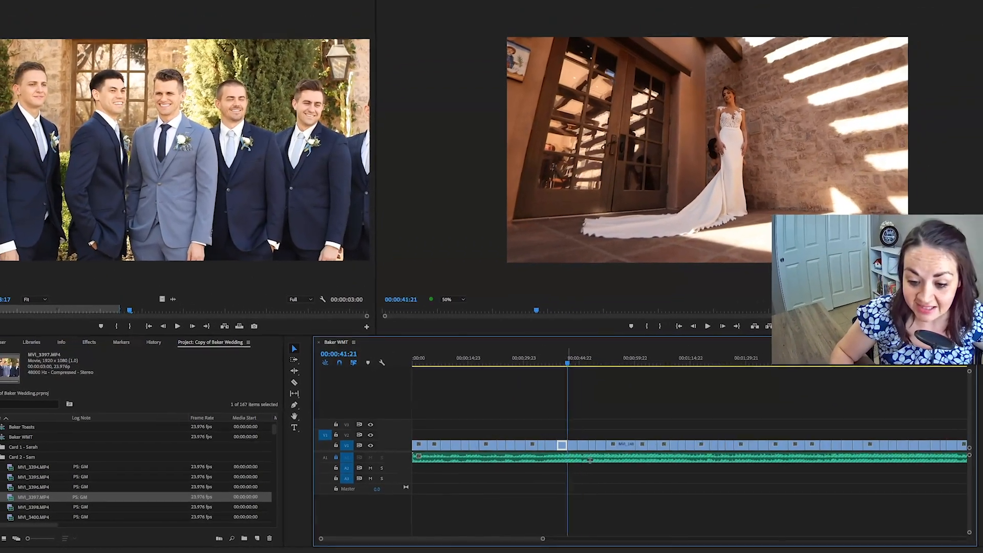
key(Down)
key(Down)
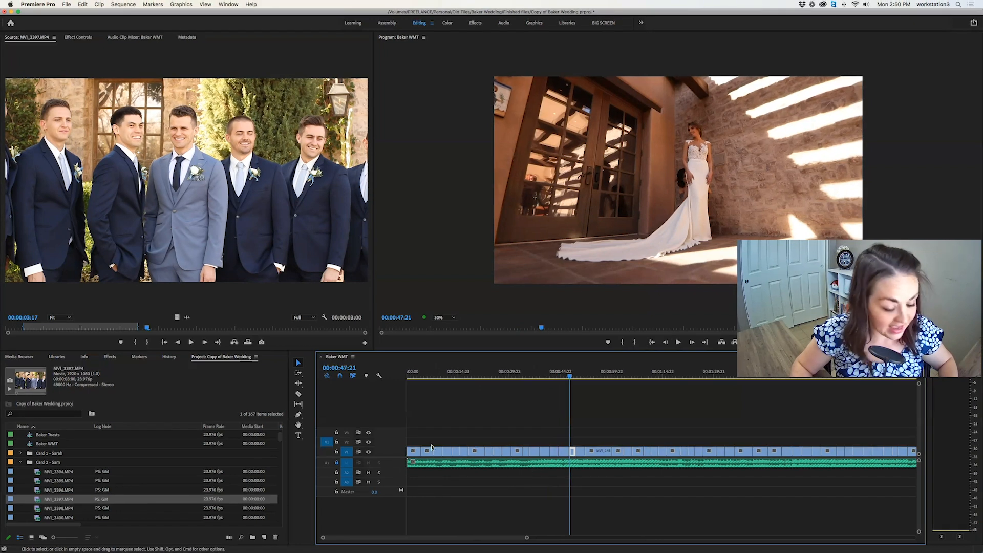
click(235, 342)
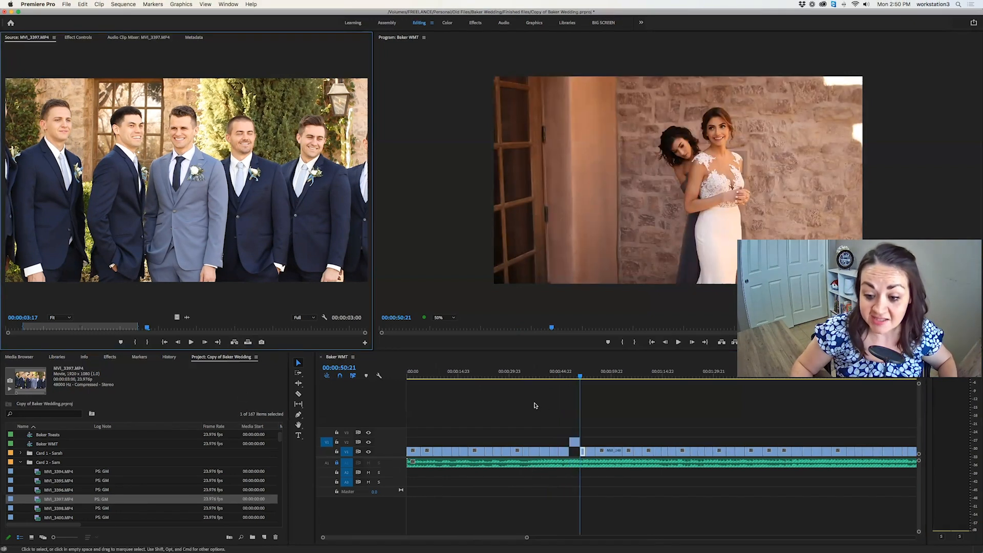
key(super+z)
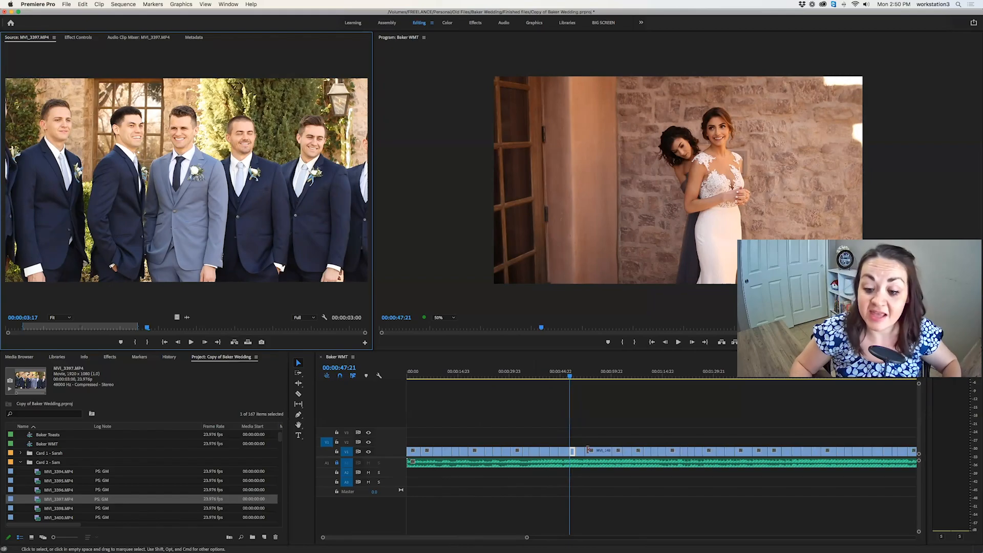
Step: Lock track V1 and try overwriting the marked MVI_3397 section onto it at 00:00:32:11
click(580, 468)
click(517, 376)
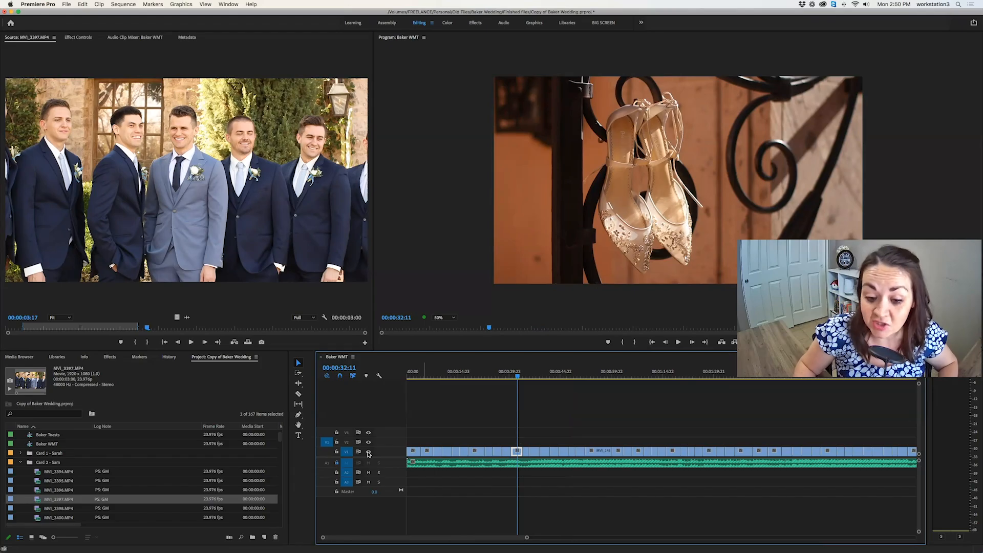
click(336, 452)
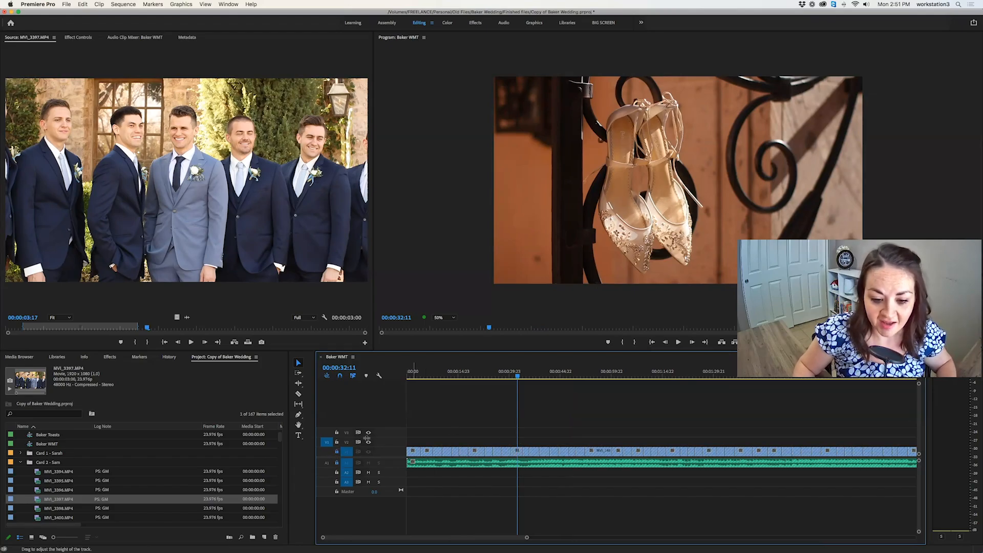
click(329, 452)
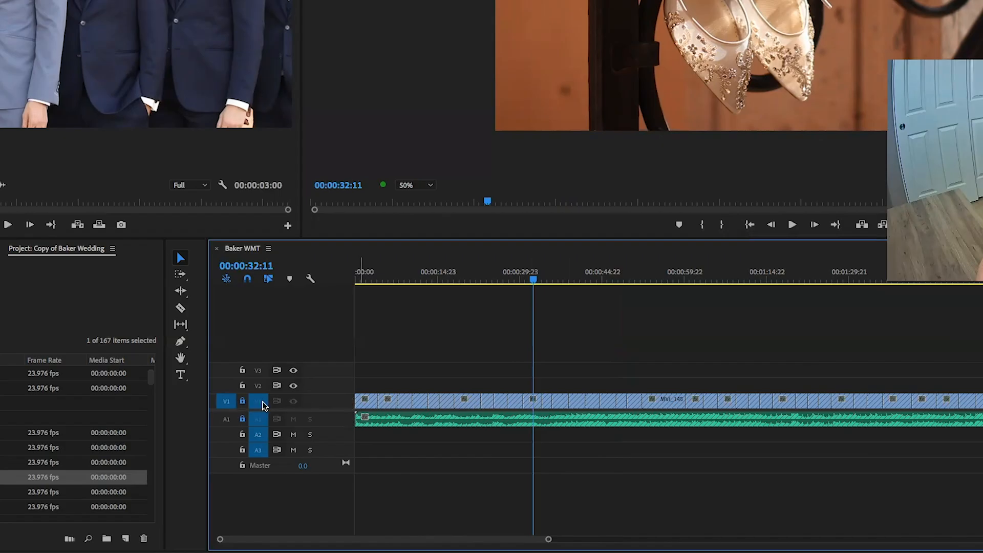
click(101, 226)
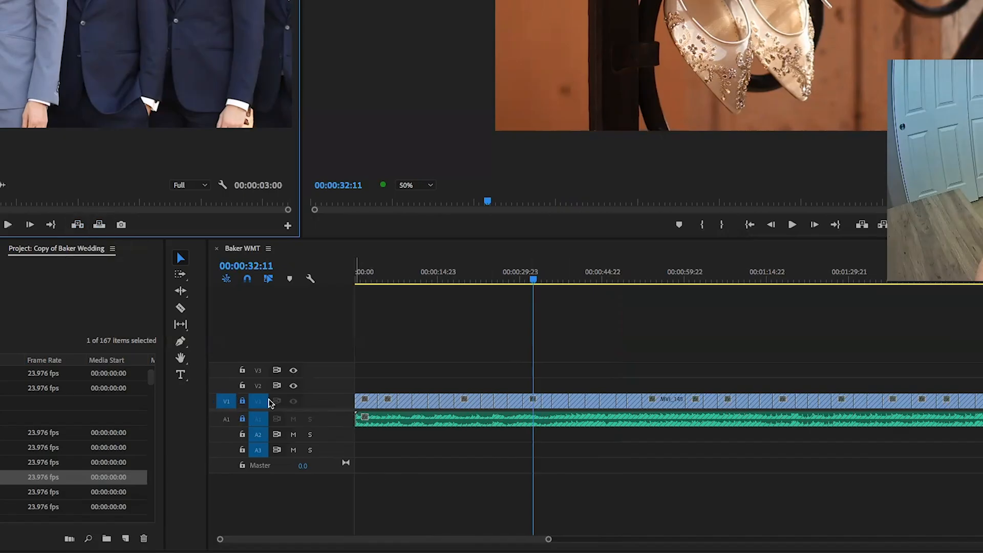
Step: Patch the source video to V2 and add the marked section there repeatedly from 00:00:32:11 with overwrite and insert edits
click(227, 386)
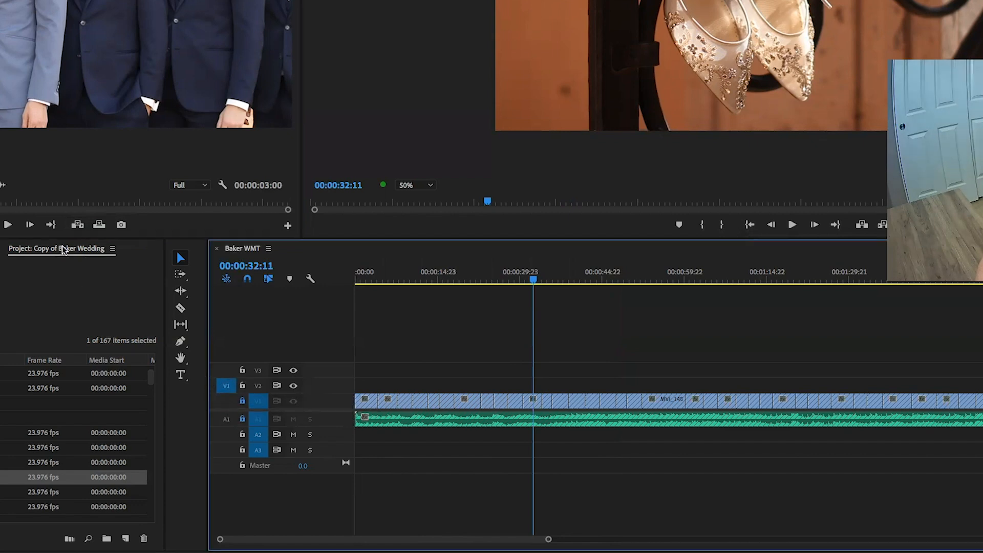
click(99, 225)
click(78, 225)
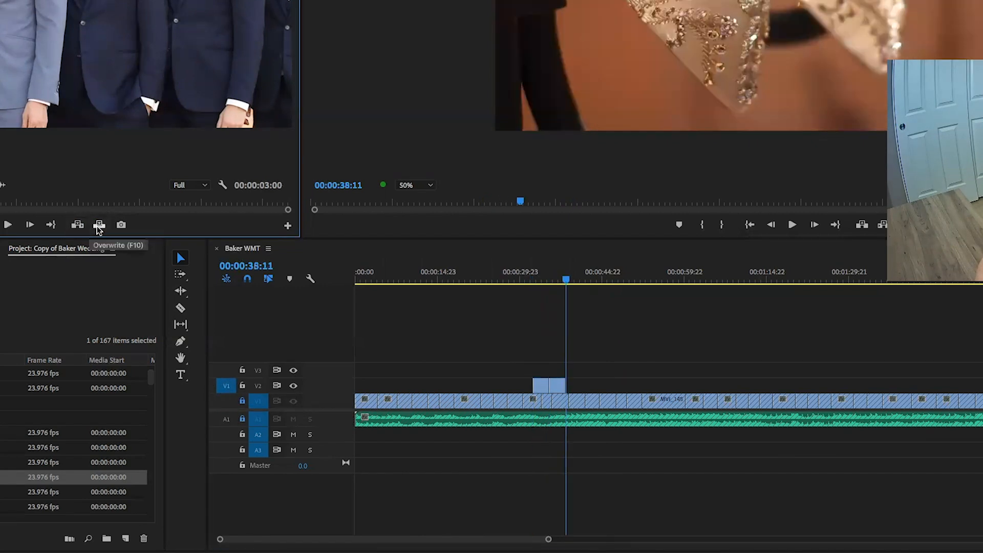
click(78, 225)
click(78, 226)
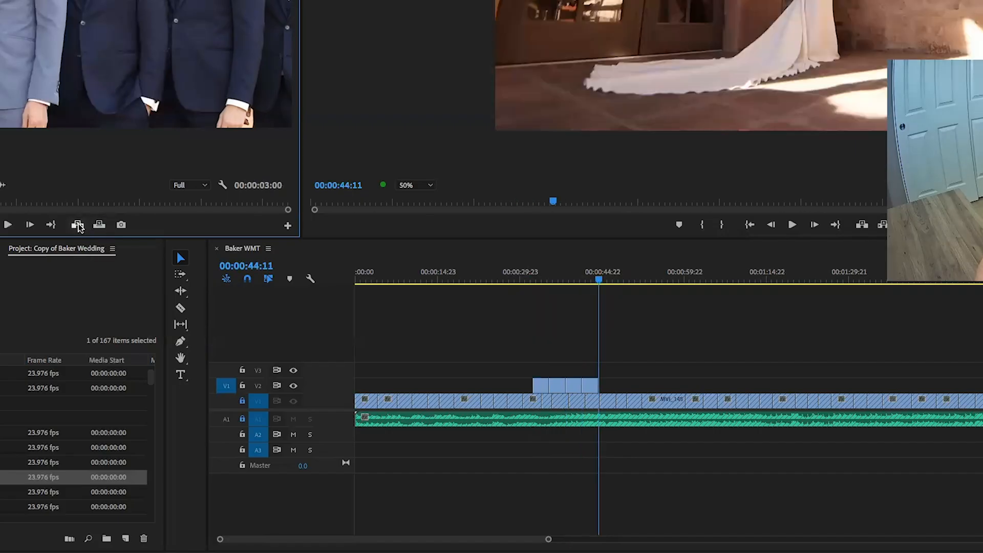
click(78, 226)
click(99, 225)
click(100, 225)
click(99, 225)
click(100, 225)
Step: Delete the repeated MVI_3397 clips from track V2 and unlock track V1
drag(506, 350, 672, 387)
key(Delete)
click(242, 401)
Step: Place the playhead near 00:00:23:00 and advance it cut by cut to the bride clip at 00:00:42:03
click(474, 282)
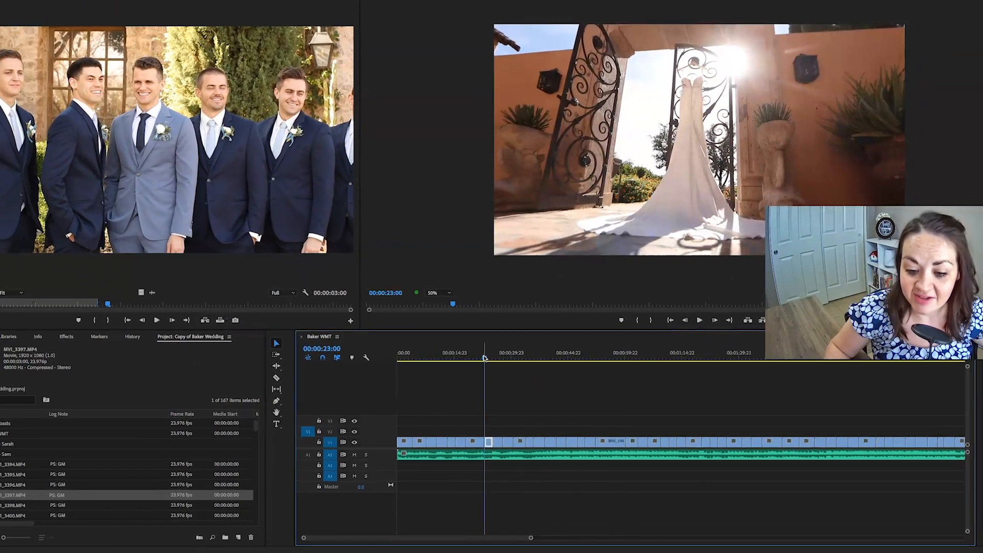
drag(479, 328, 484, 328)
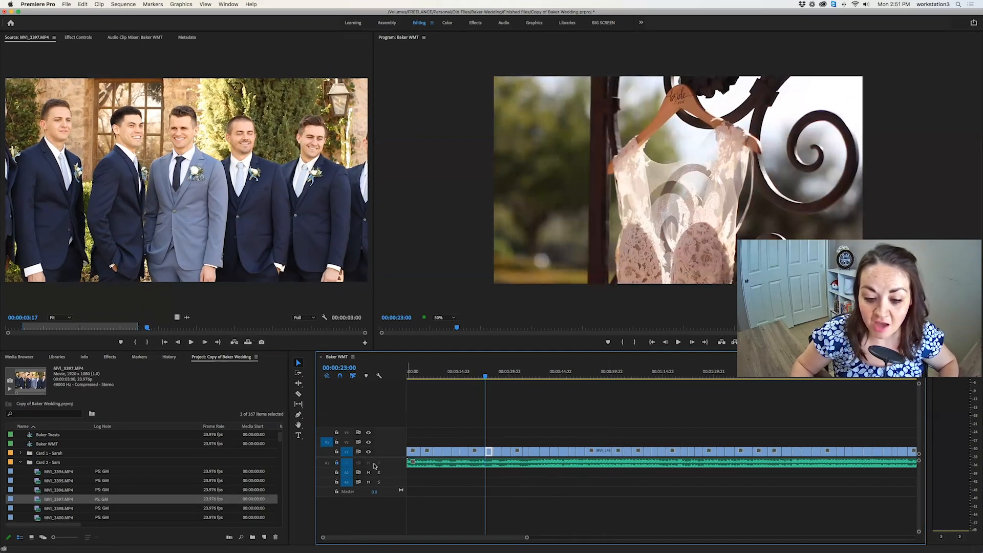
key(Down)
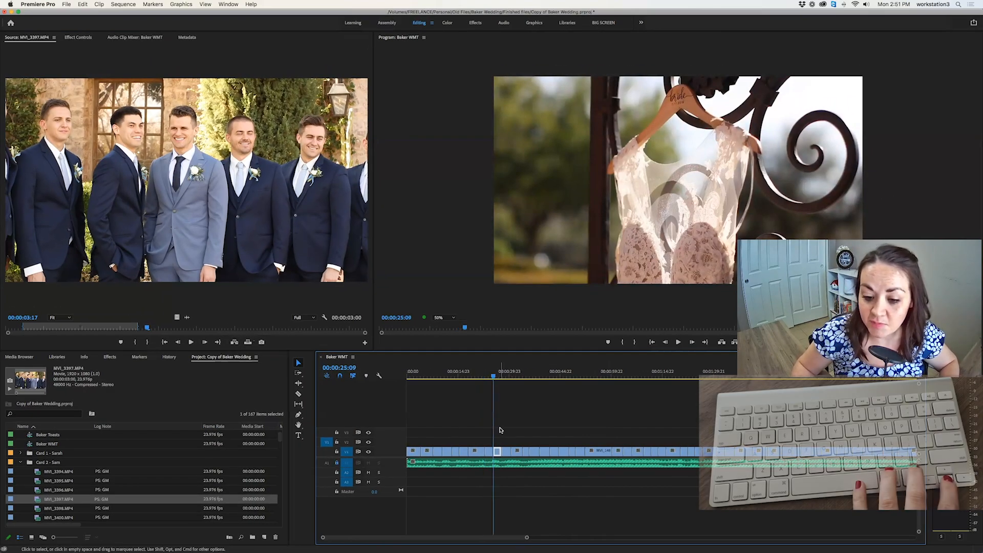
key(Down)
key(Down)
key(Down)
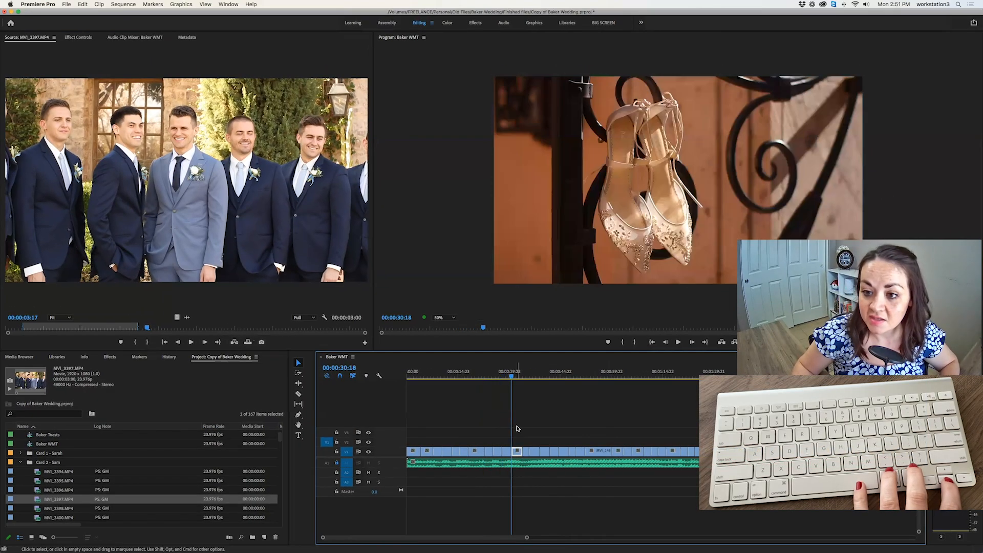
key(Down)
key(Down)
key(Down)
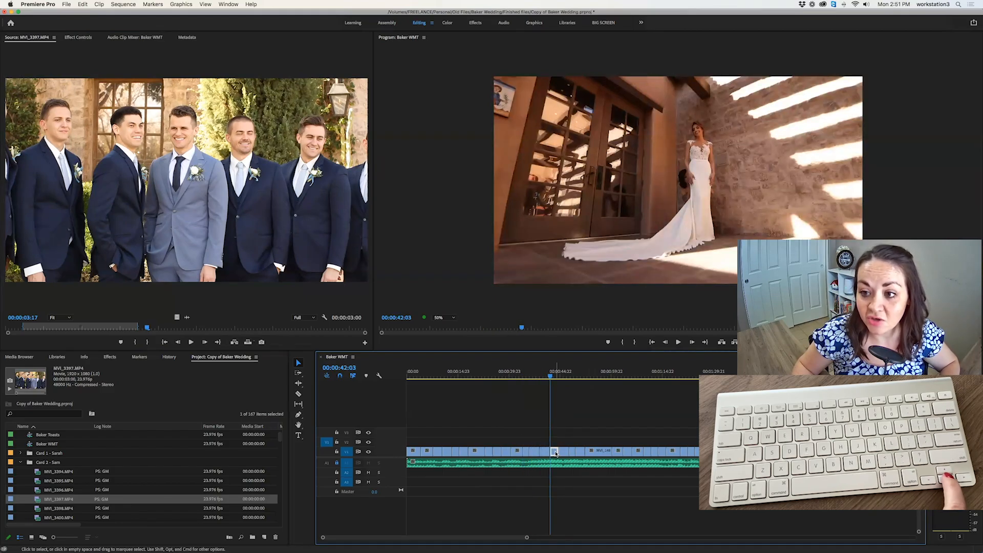
Step: Nudge the playhead frame by frame back to 00:00:42:00, forward to 00:00:42:07, and back to the cut at 00:00:42:03
key(Left)
key(Left)
key(Left)
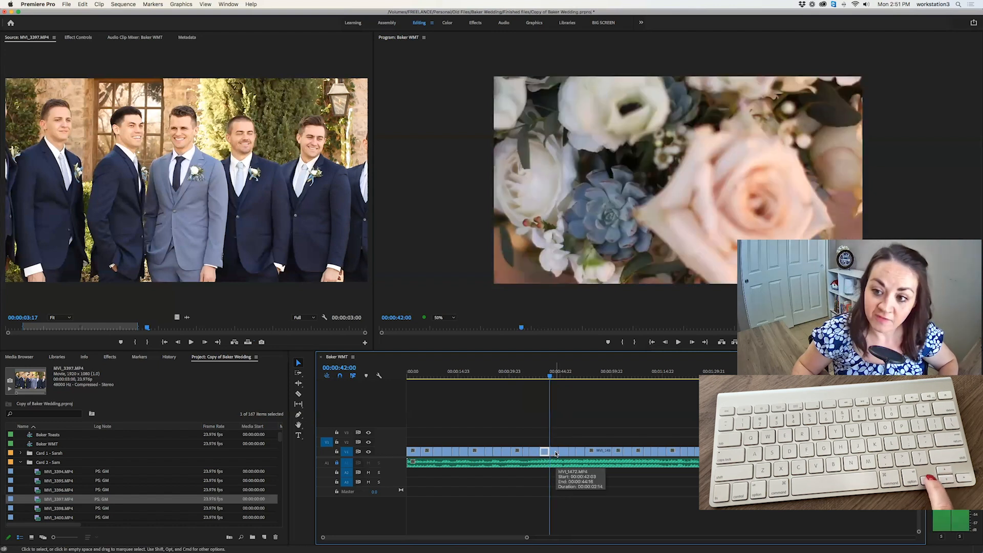
key(Right)
key(Right)
key(Right)
key(Right)
key(Right)
click(555, 455)
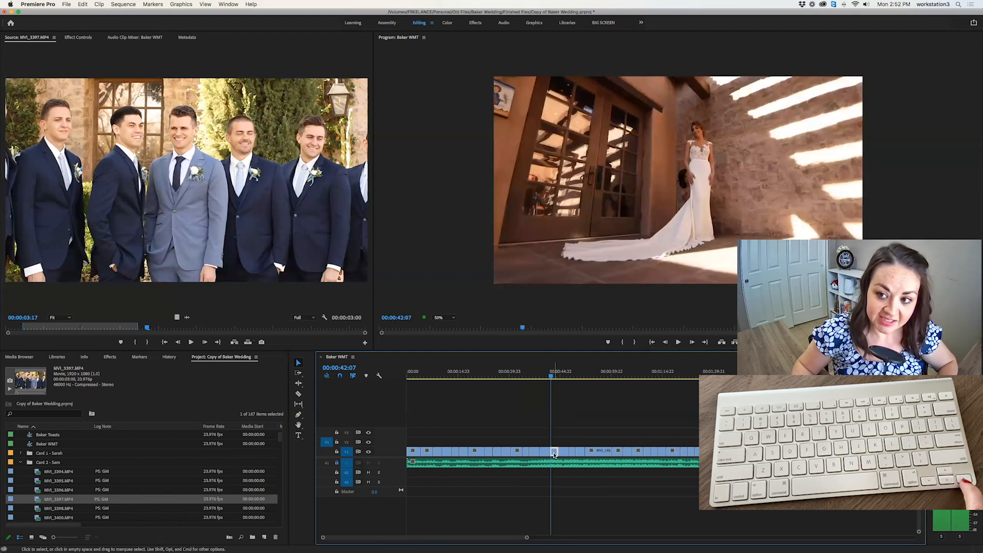
key(Left)
key(Left)
key(Left)
key(Left)
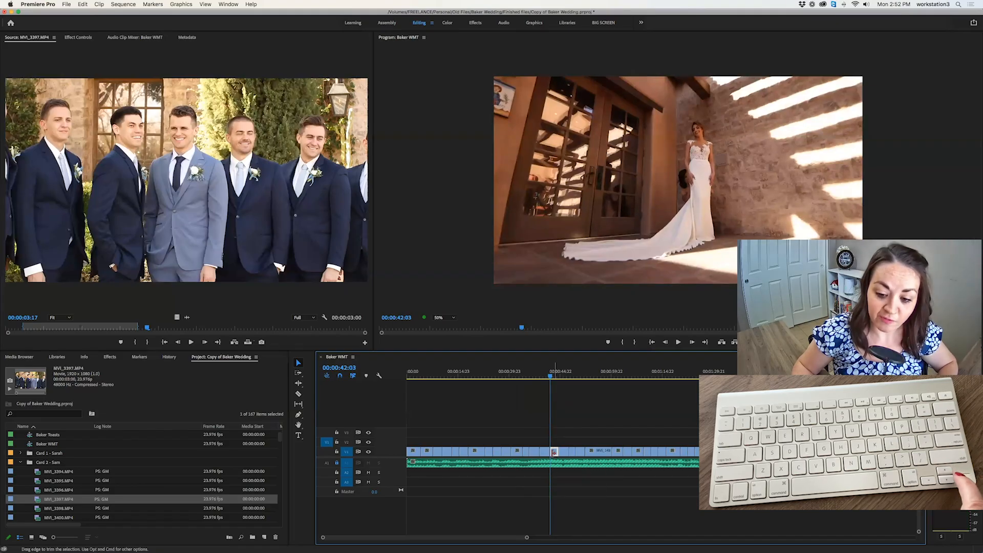
Step: Try inserting the marked MVI_3397 section onto V2 at 00:00:42:03 with A1 locked, and undo the insert
click(235, 342)
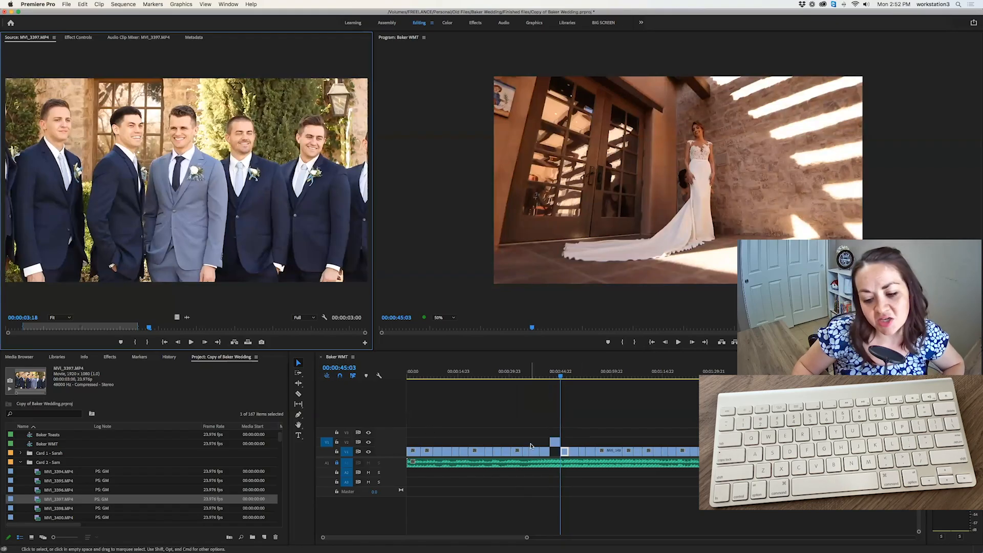
click(512, 441)
key(minus)
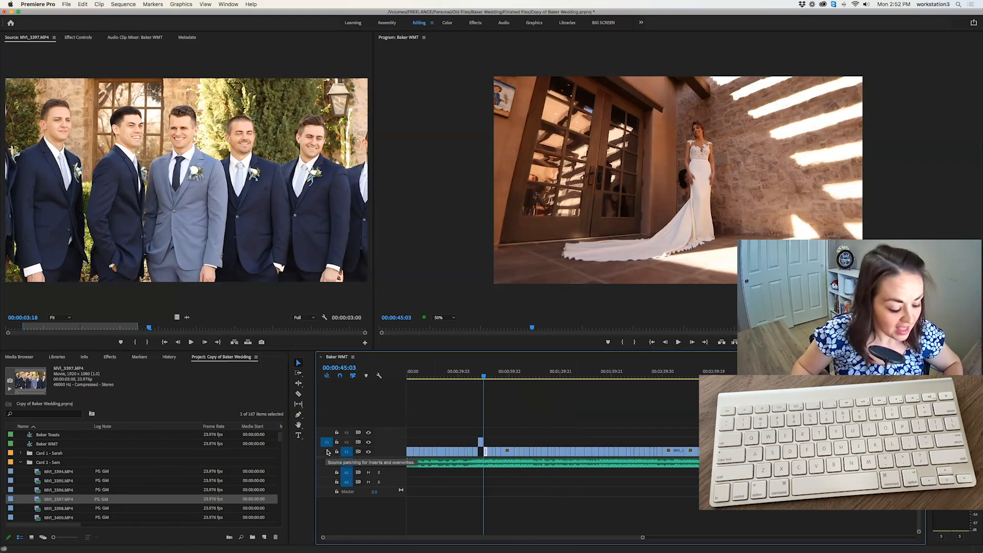
key(super+z)
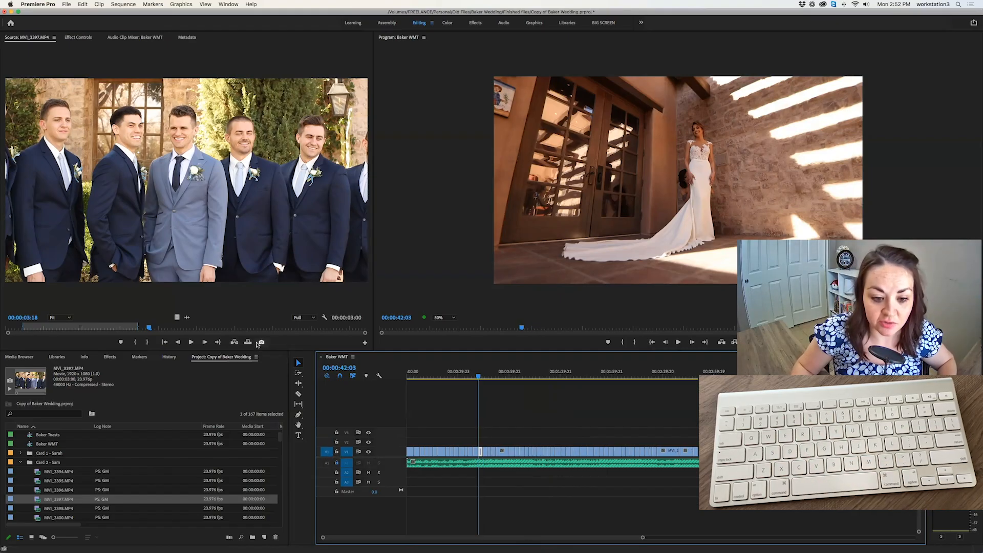
Step: Patch the source video to V1 and overwrite the marked MVI_3397 section there at 00:00:42:03
click(249, 342)
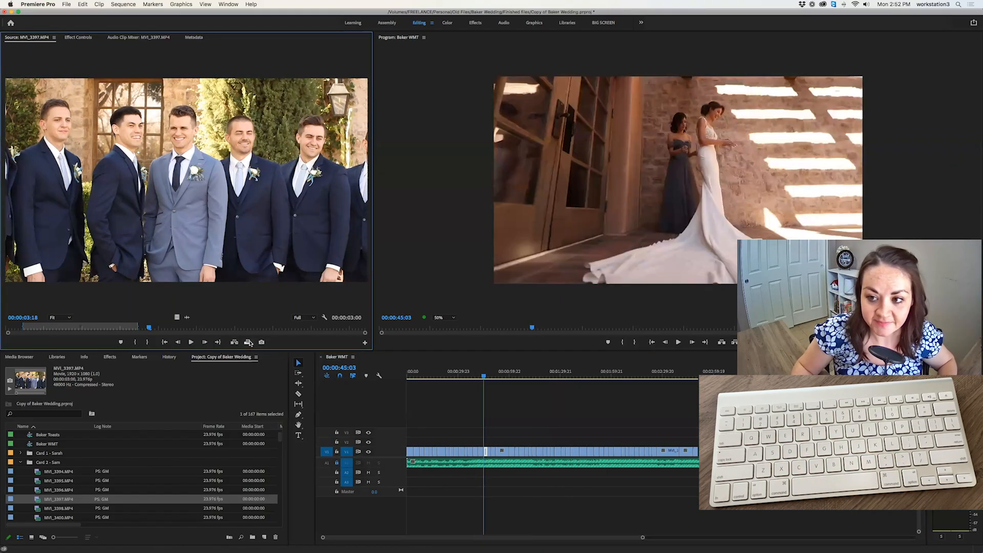
Step: Open clip MVI_3400.MP4 from the project in the Source Monitor
double_click(37, 508)
double_click(37, 518)
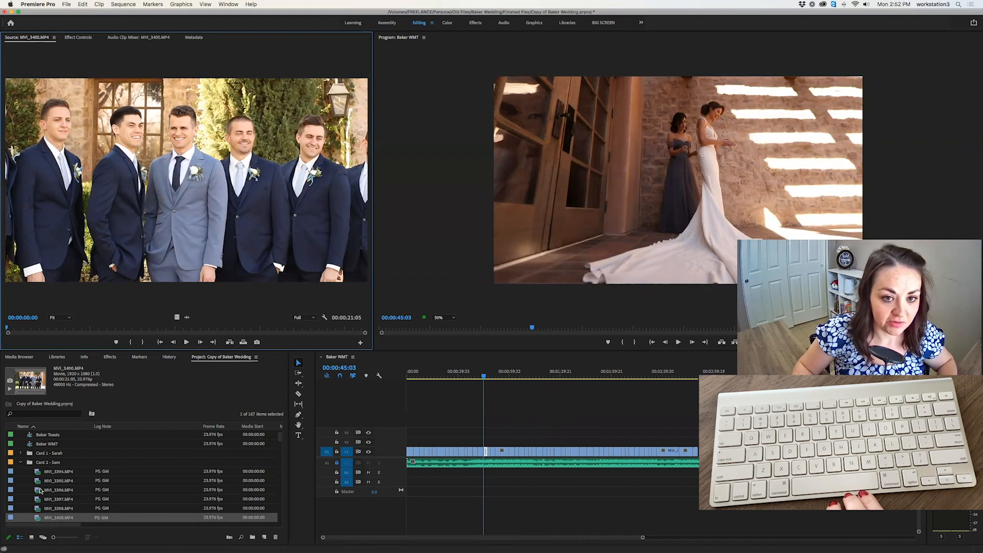
scroll(37, 492, down, 2)
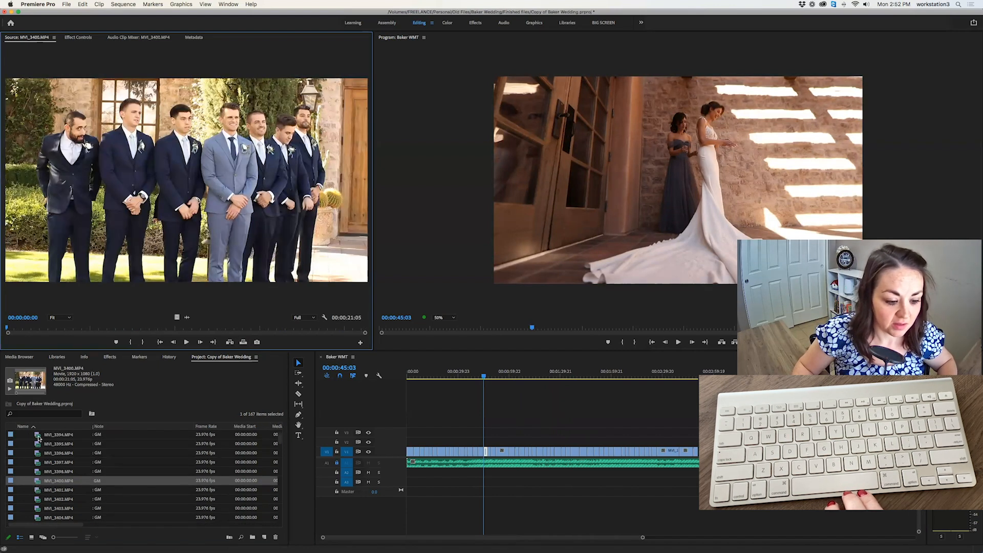
Step: Mark in and out points on MVI_3400 for a section about 3 seconds long, ending at 00:00:14:10
drag(38, 330, 172, 331)
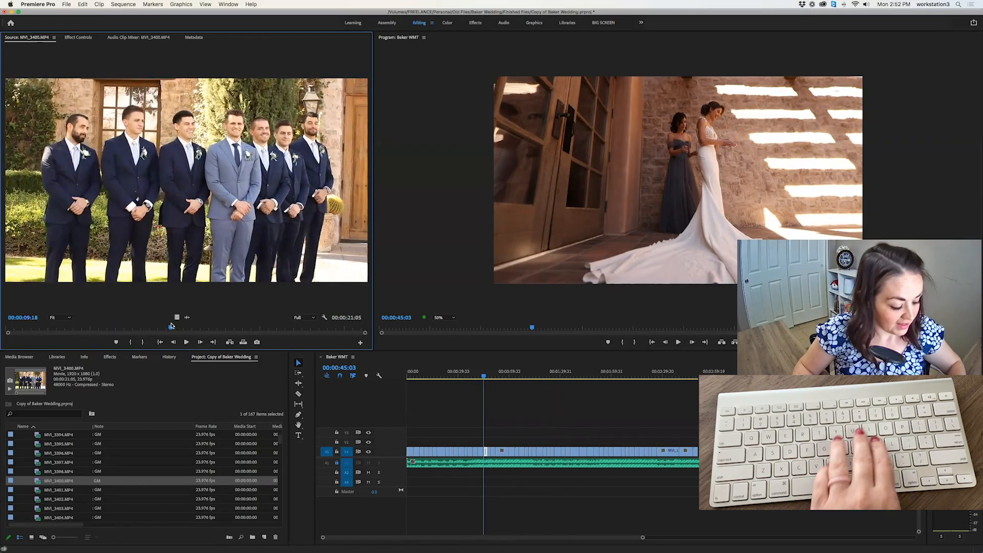
key(i)
key(space)
key(space)
key(i)
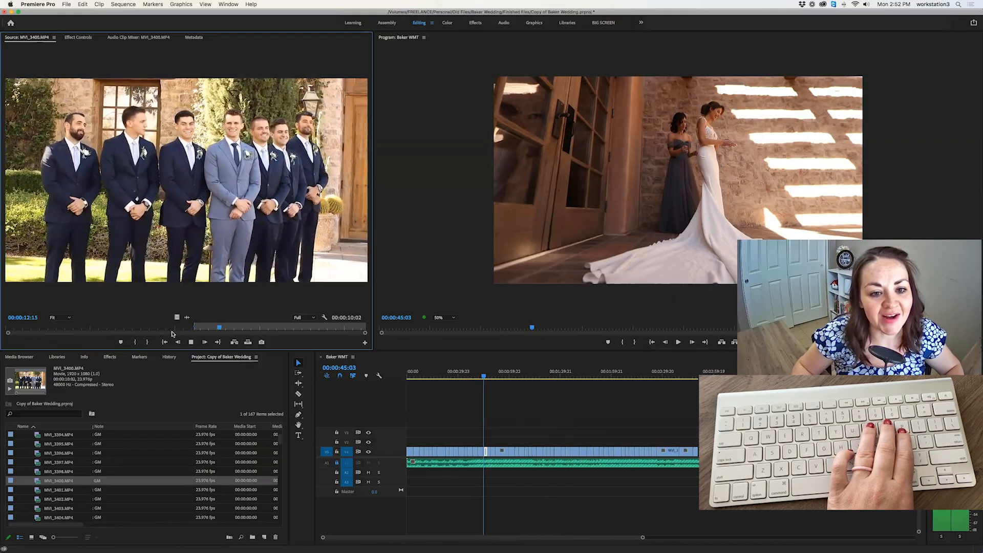
key(space)
key(o)
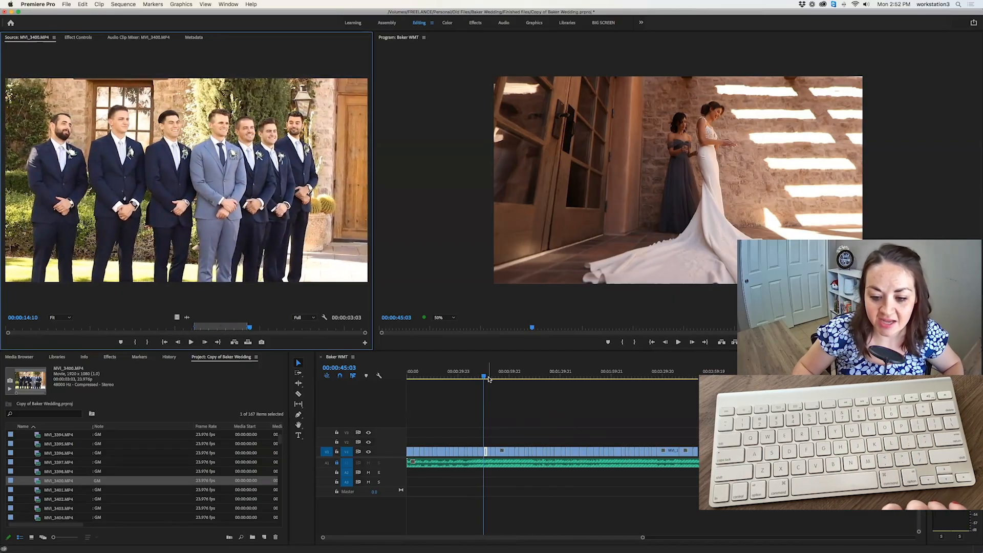
Step: Insert the marked MVI_3400 section on V1 at the edit point at 00:01:11:21
click(483, 409)
key(Down)
key(Down)
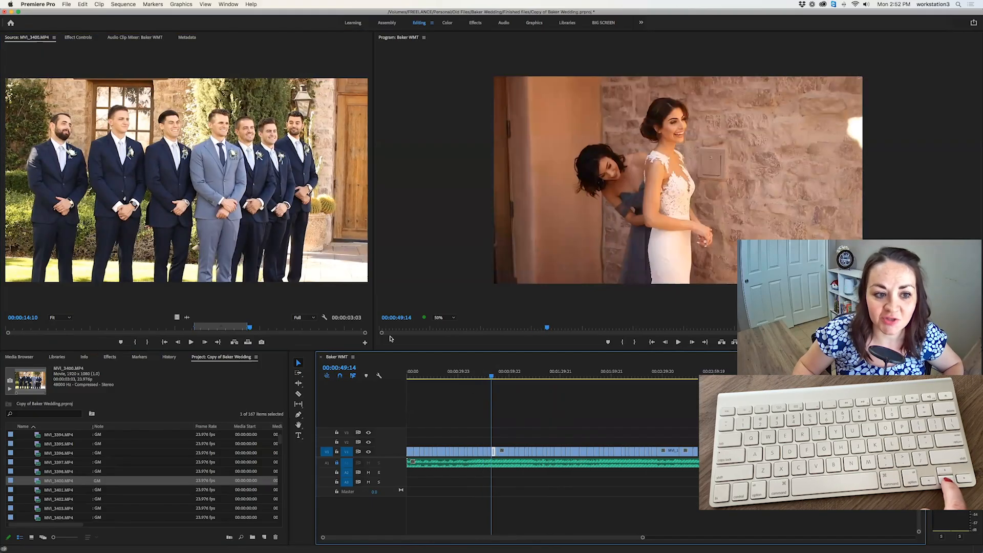
key(Down)
key(Down)
key(Down)
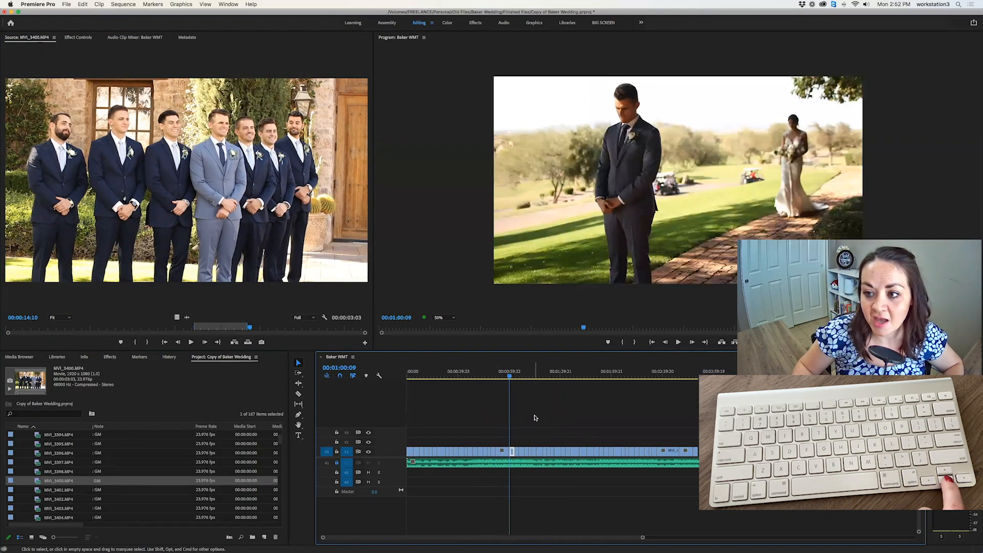
key(Down)
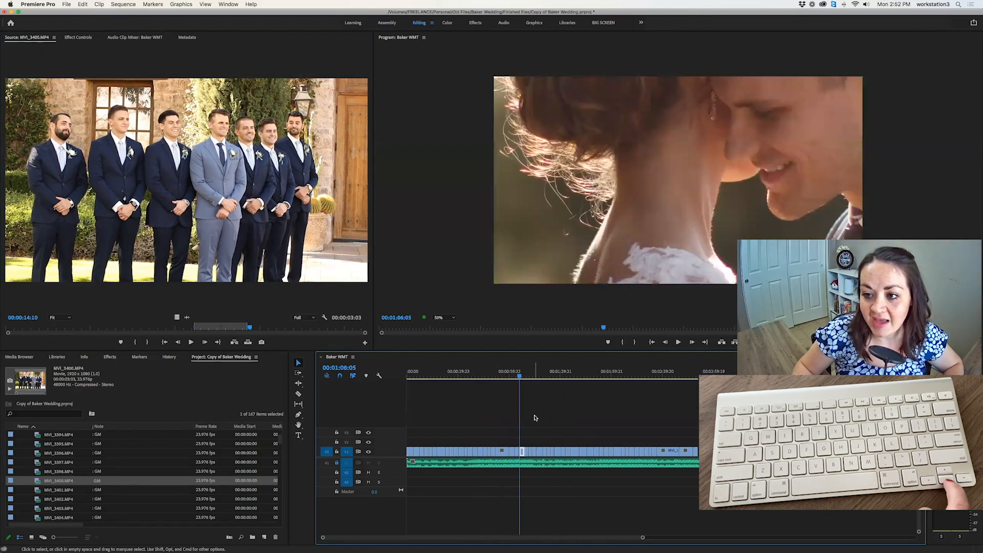
key(Down)
key(Down)
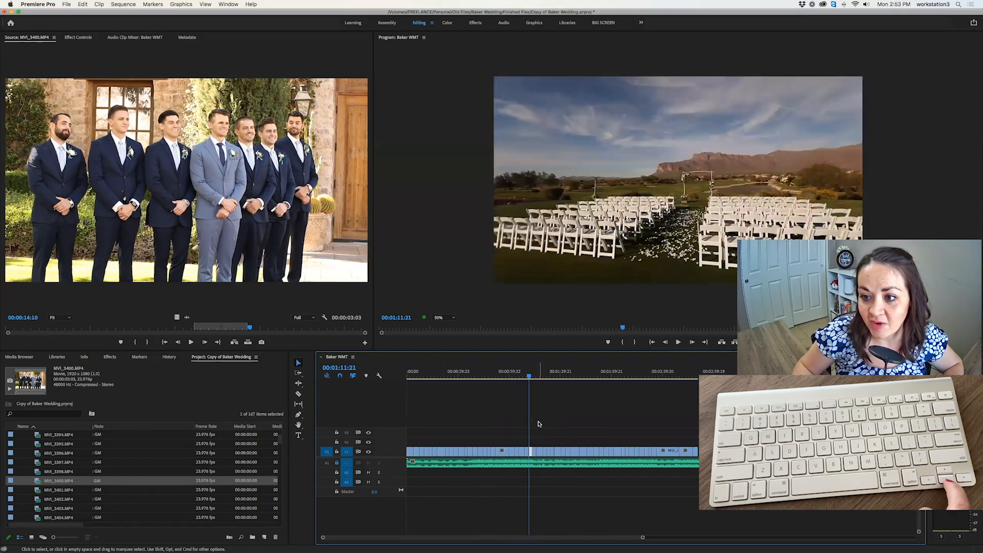
click(235, 344)
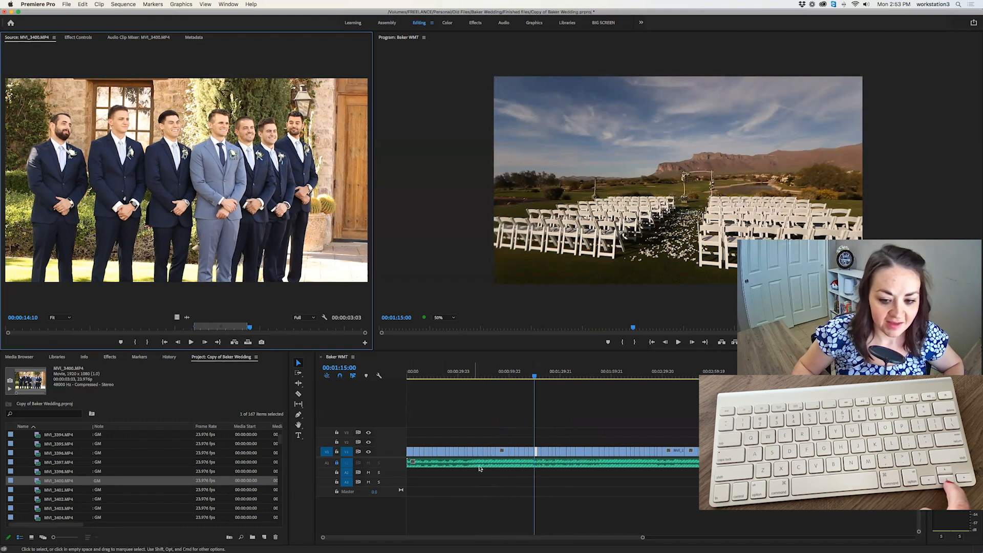
Step: Match-frame the groomsmen clip at 00:00:43:12 to load its source MVI_3397.MP4 in the Source Monitor
click(441, 376)
drag(445, 376, 484, 376)
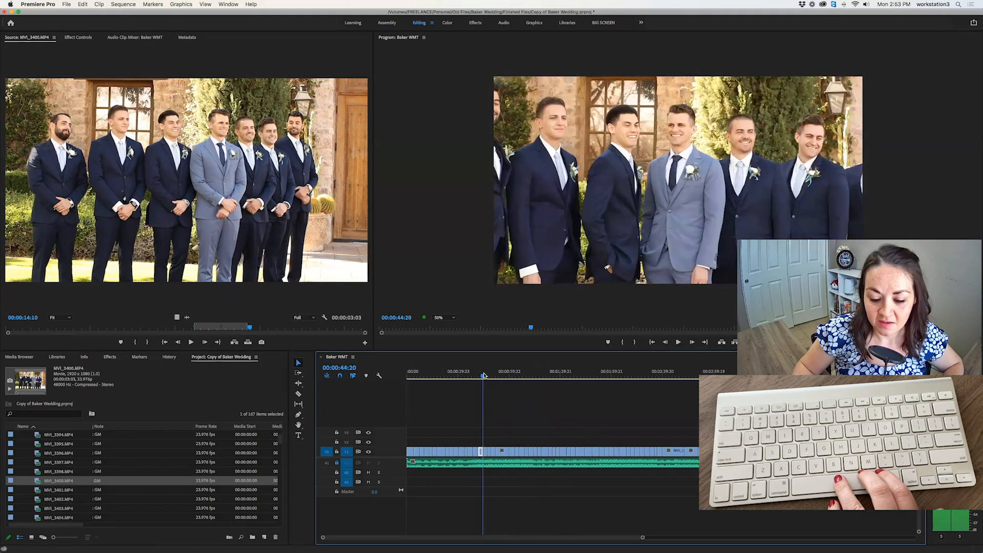
mouse_move(480, 451)
mouse_down()
mouse_move(538, 444)
mouse_move(481, 455)
mouse_up()
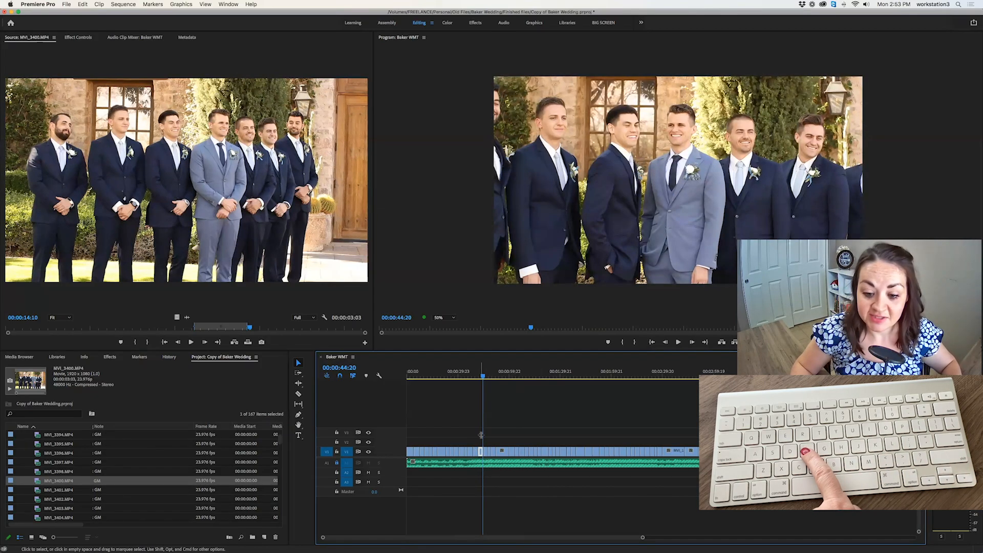
click(482, 377)
drag(481, 377, 482, 455)
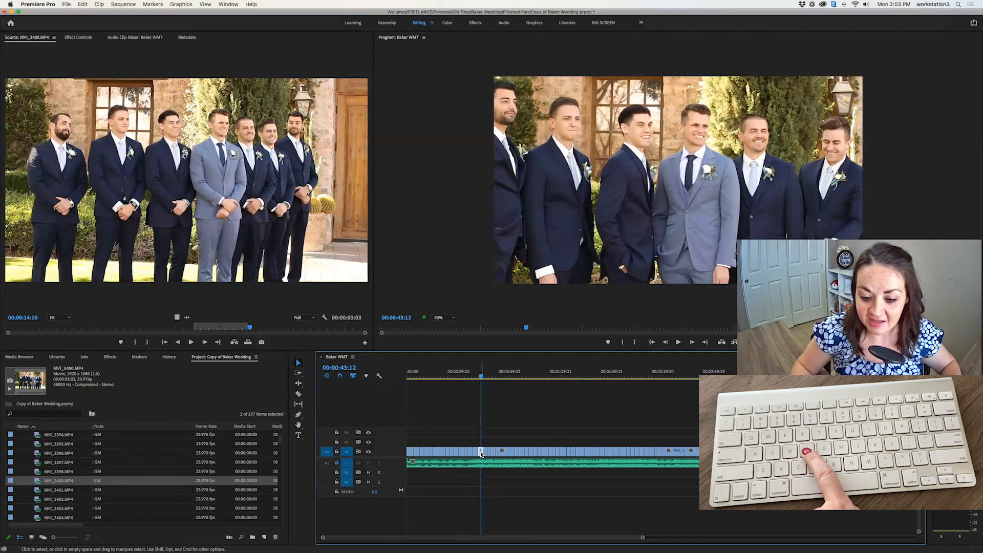
key(f)
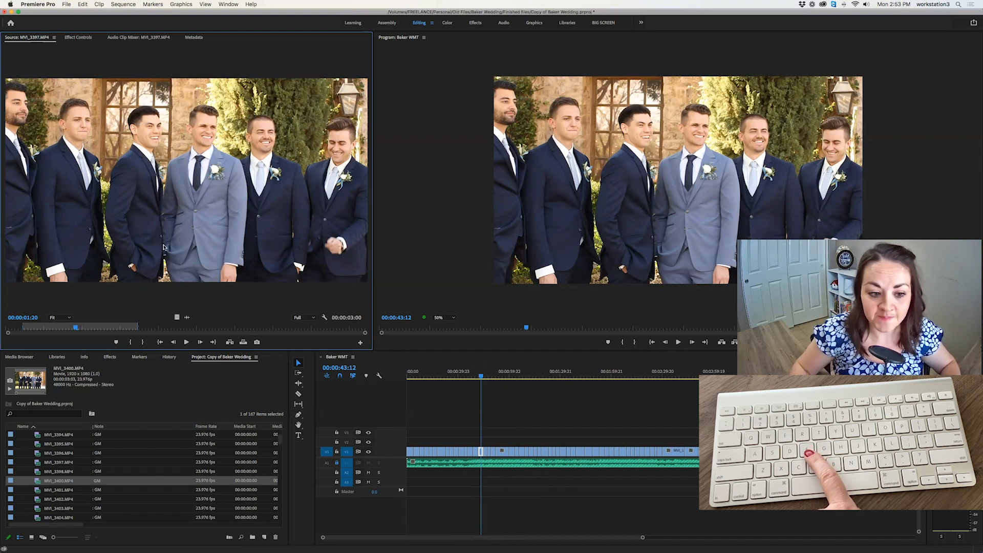
Step: Insert the marked MVI_3397 section on V1 at the edit point at 00:01:15:00
click(514, 379)
key(Down)
key(Down)
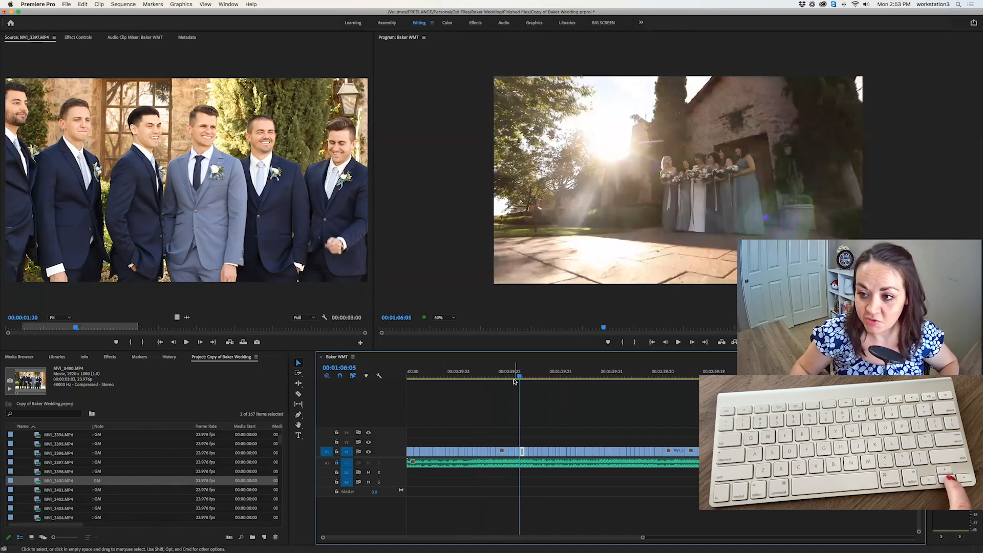
key(Down)
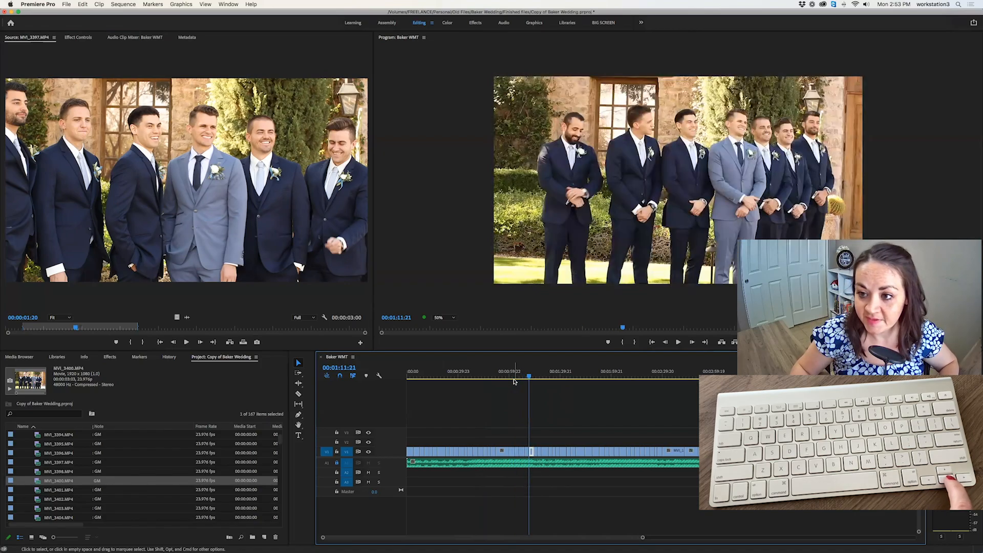
key(Down)
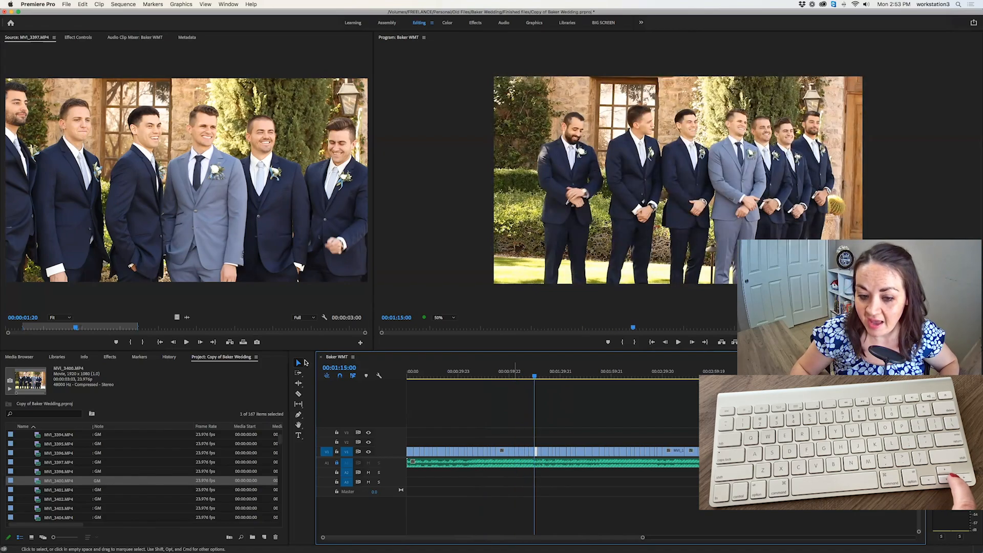
click(243, 344)
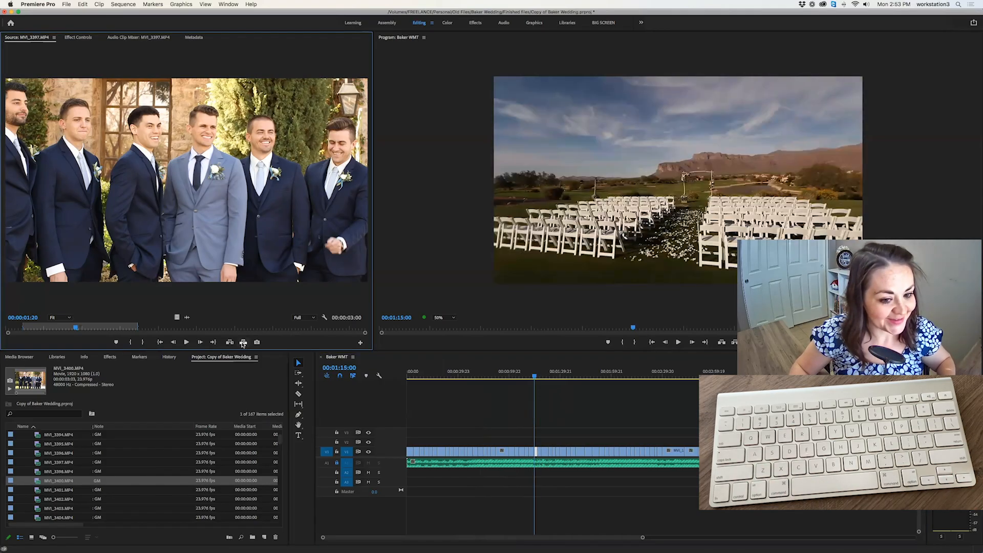
click(230, 342)
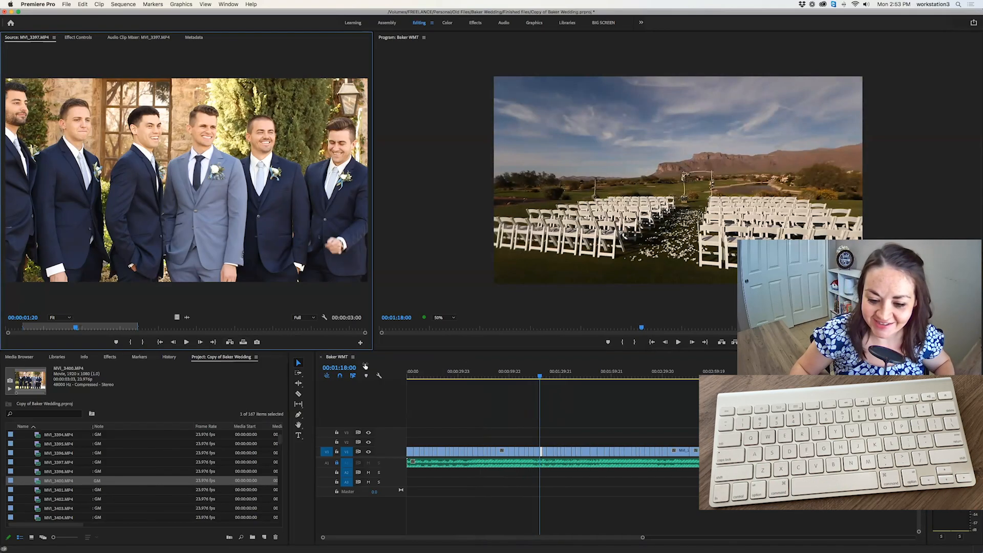
Step: Delete the groomsmen clip between 00:00:42:03 and 00:00:45:03 on V1, leaving a gap, with the playhead at 00:00:42:03
click(457, 376)
key(Down)
key(Down)
key(Down)
key(Down)
key(Down)
key(Down)
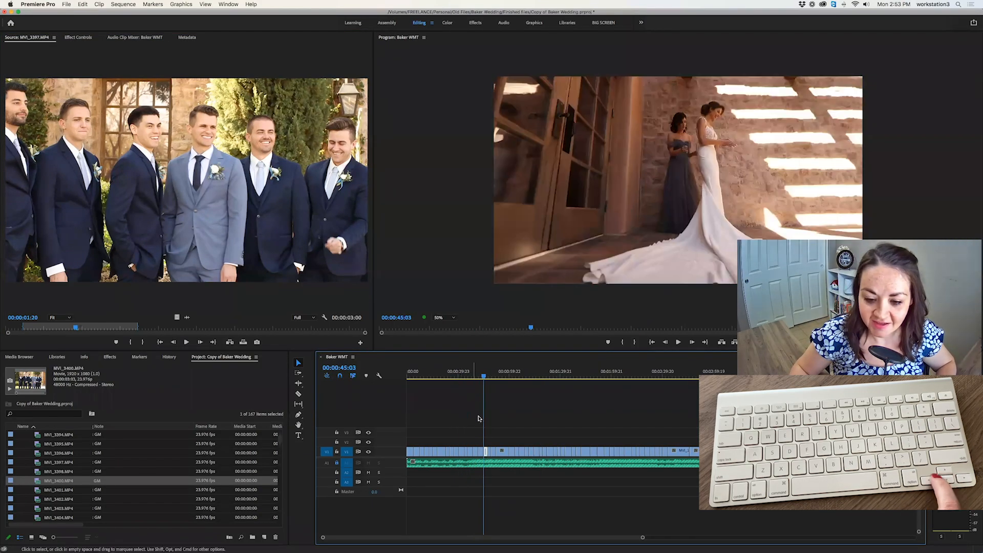
key(Up)
key(Delete)
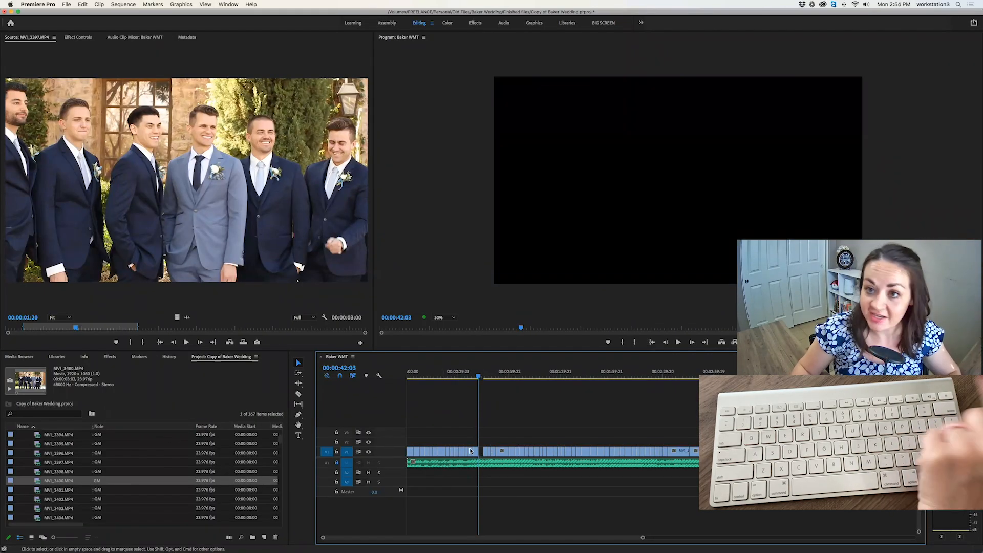
Step: Preview MVI_3402, MVI_3405 and MVI_3406 in the Source Monitor, and load MVI_3407.MP4 scrubbed to 00:00:13:22
scroll(45, 487, left, 1)
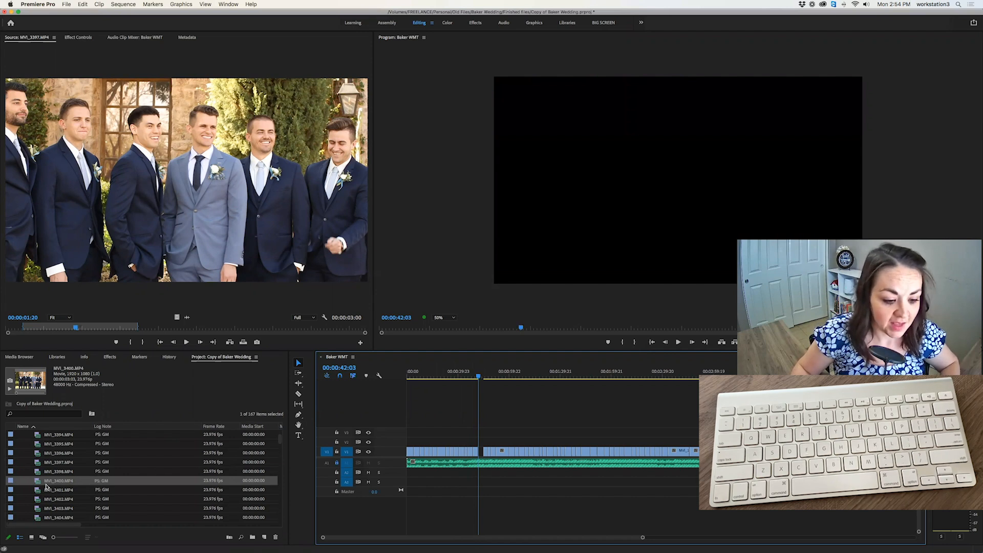
double_click(37, 497)
scroll(37, 495, down, 2)
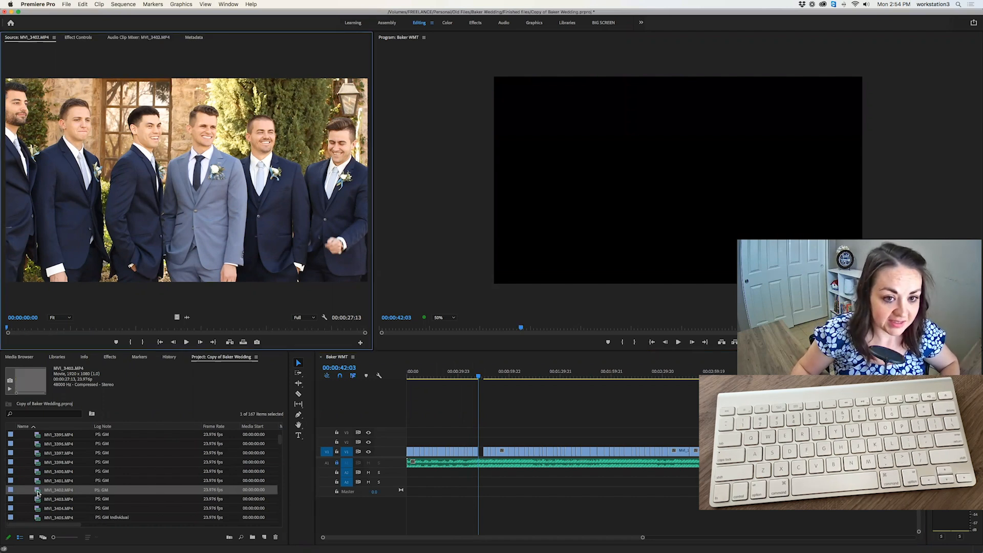
double_click(39, 499)
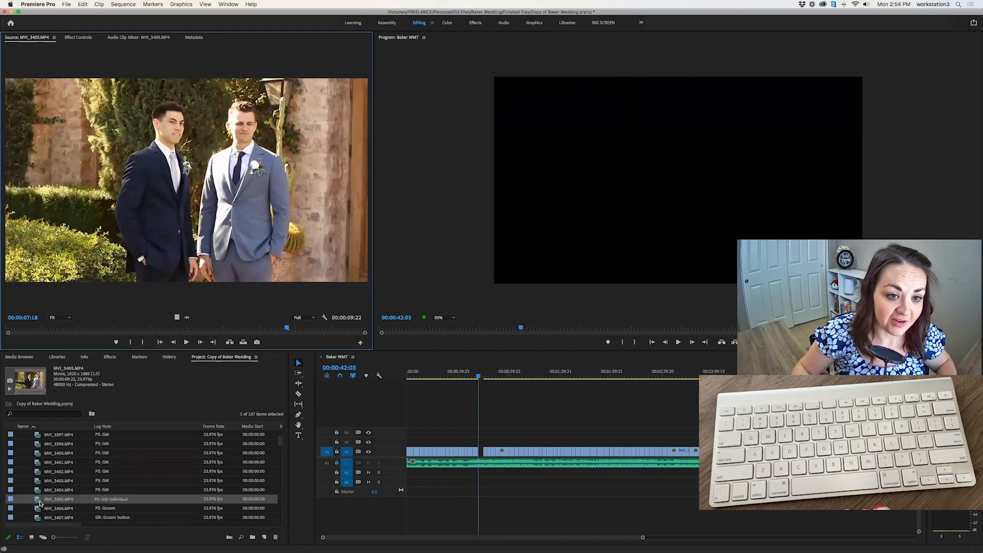
double_click(41, 507)
scroll(41, 500, down, 3)
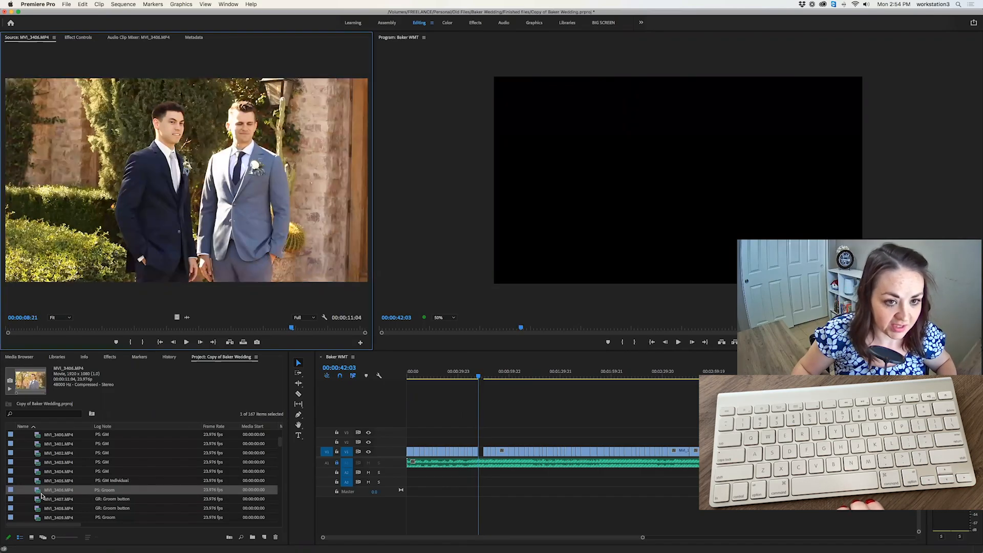
drag(54, 329, 284, 320)
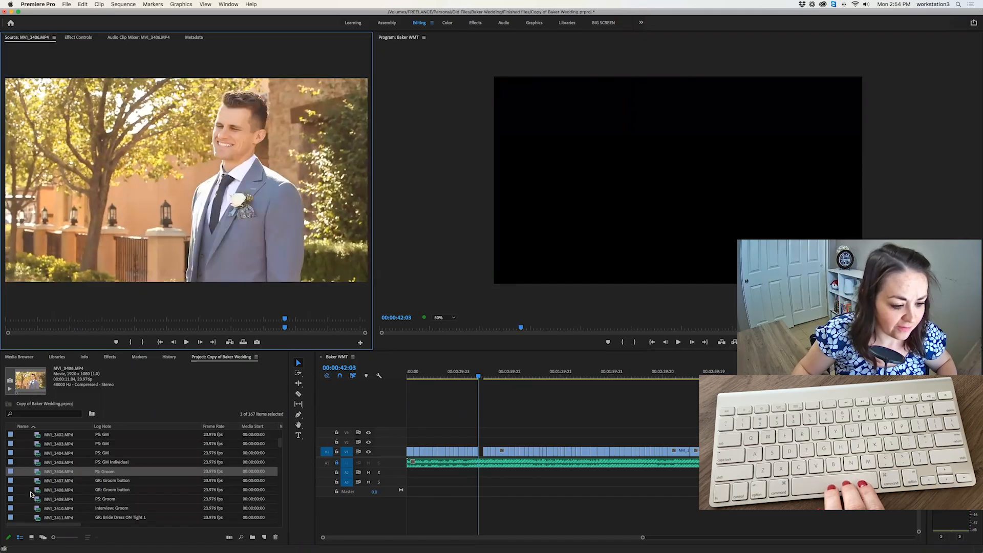
double_click(39, 482)
drag(40, 328, 277, 331)
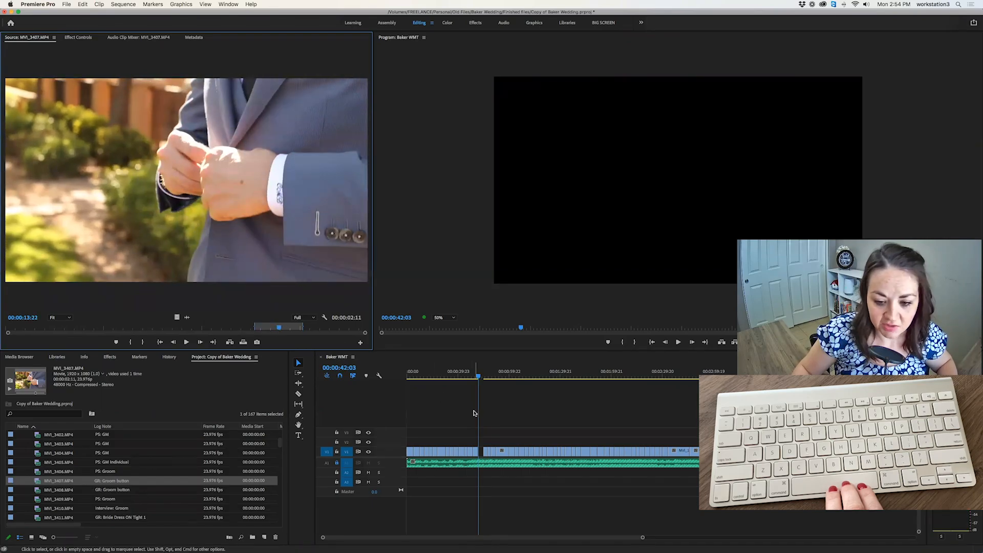
Step: Try inserting the marked MVI_3407 section into the gap at 00:00:42:03, and undo the insert
click(472, 411)
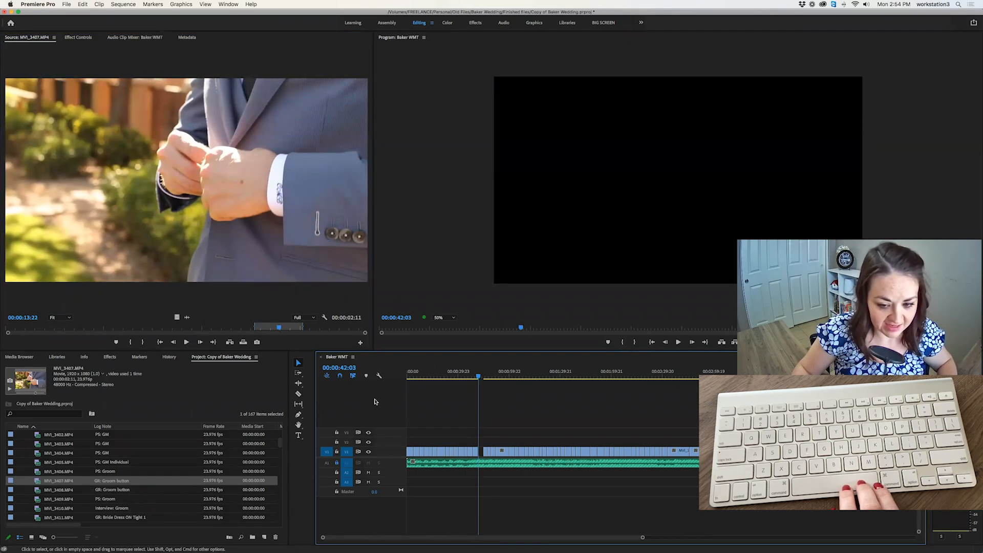
click(230, 342)
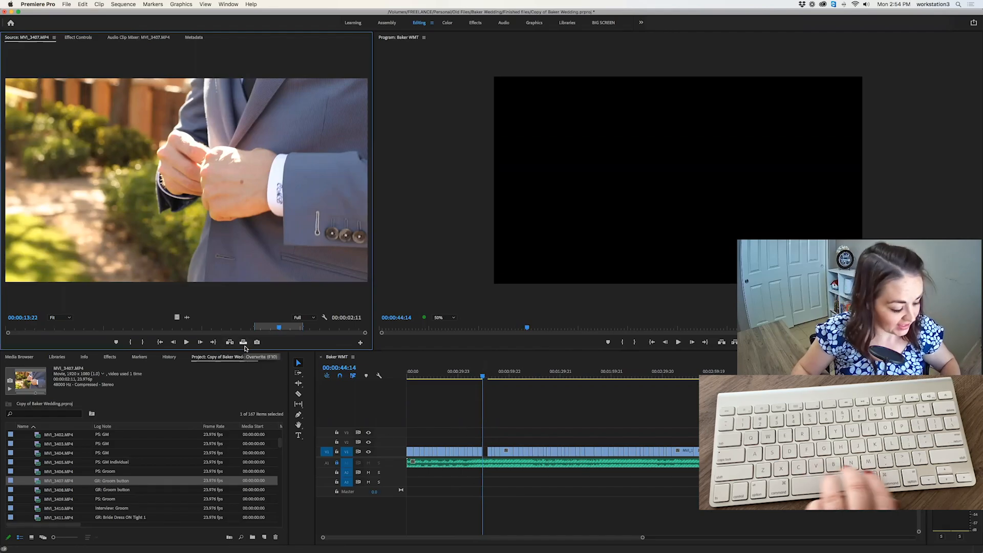
key(super+z)
click(510, 422)
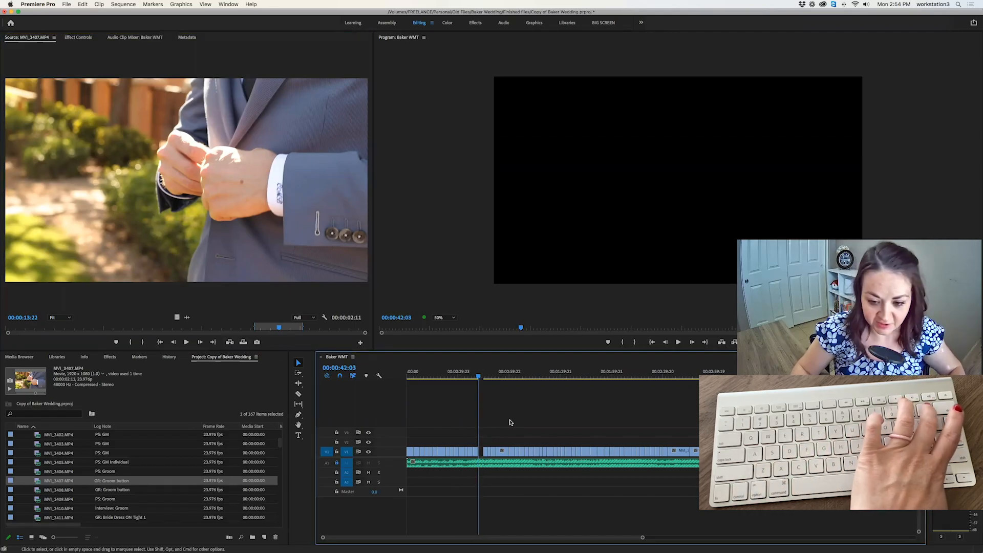
Step: Insert the marked MVI_3407 section on V1 at 00:00:42:03, and close the remaining gap after it
key(equal)
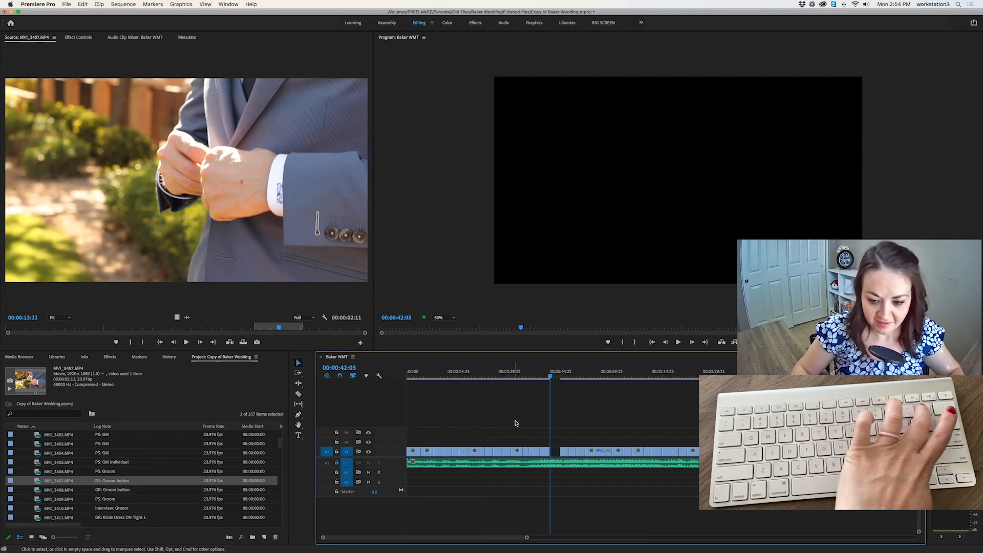
key(equal)
key(equal)
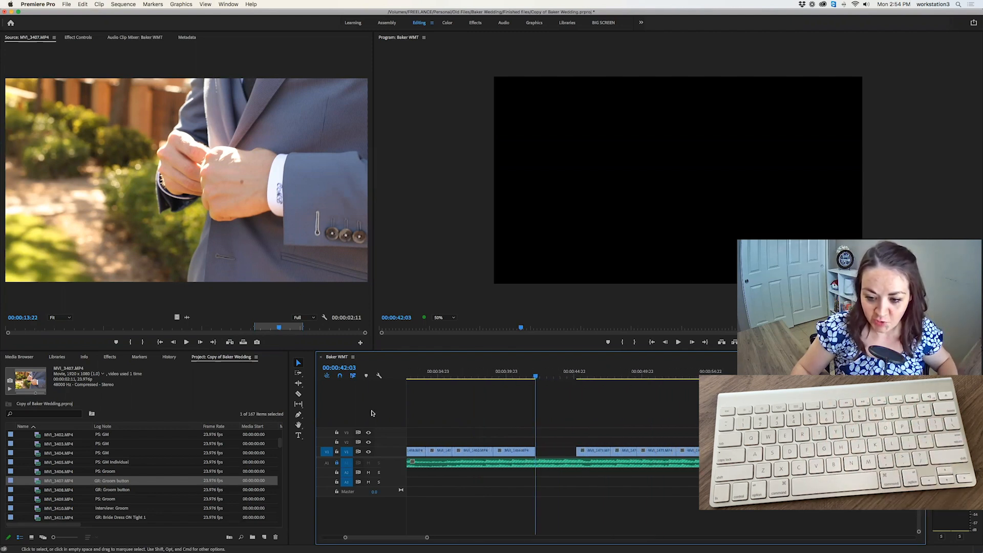
click(230, 342)
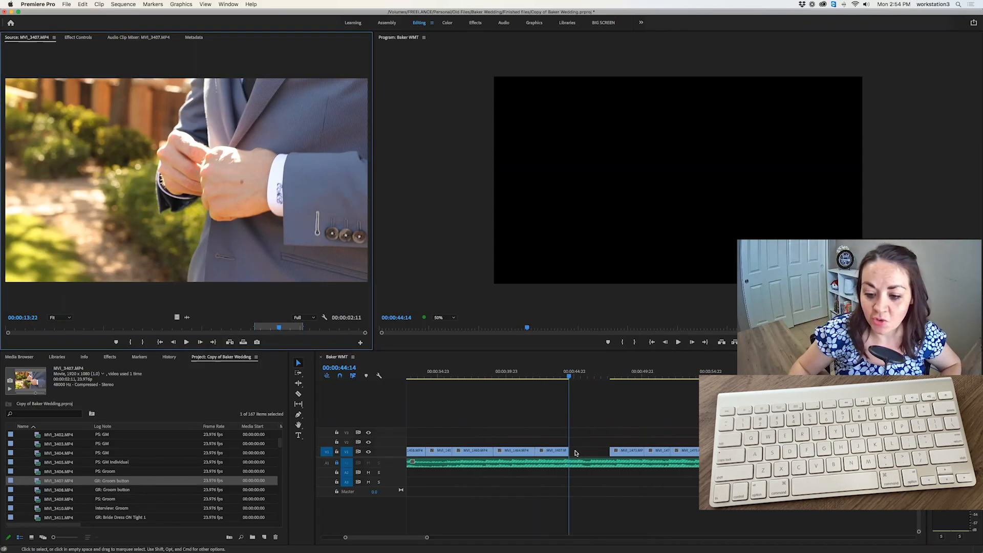
click(599, 453)
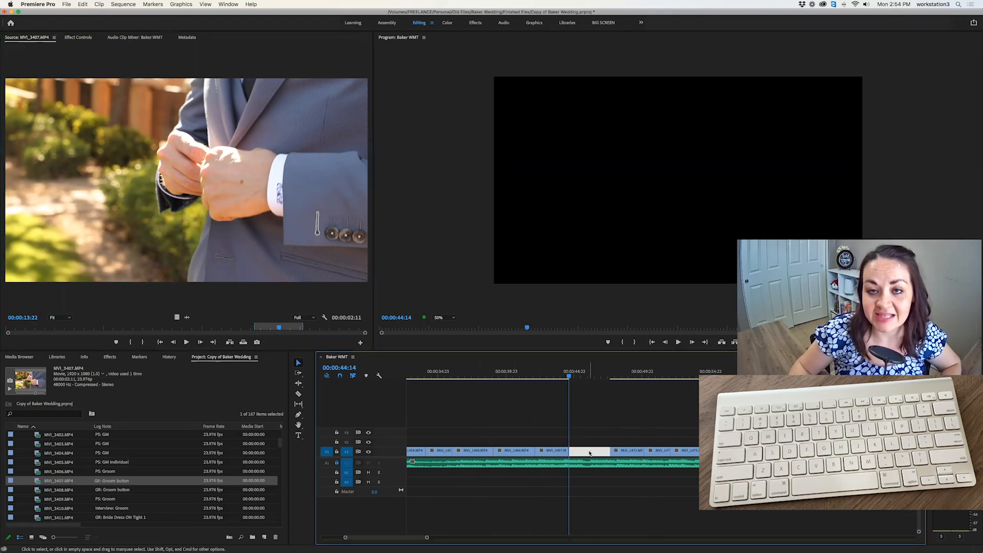
key(BackSpace)
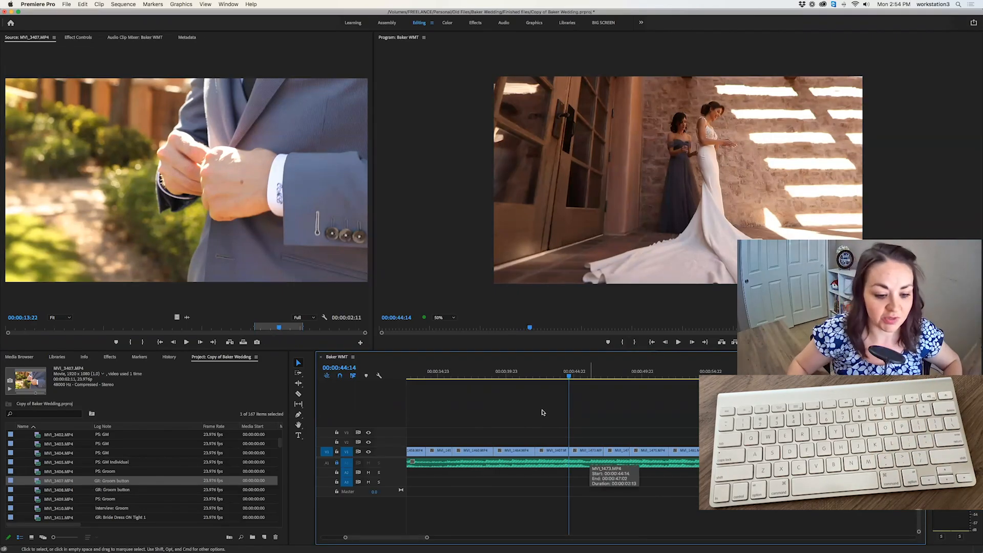
Step: Preview clip MVI_3408.MP4, and reopen MVI_3406.MP4 in the Source Monitor
double_click(37, 490)
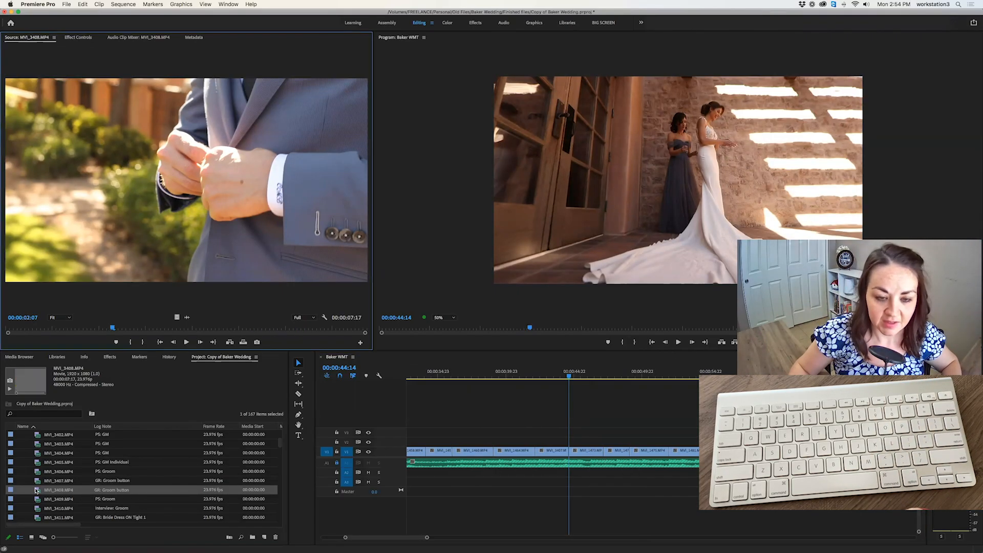
key(space)
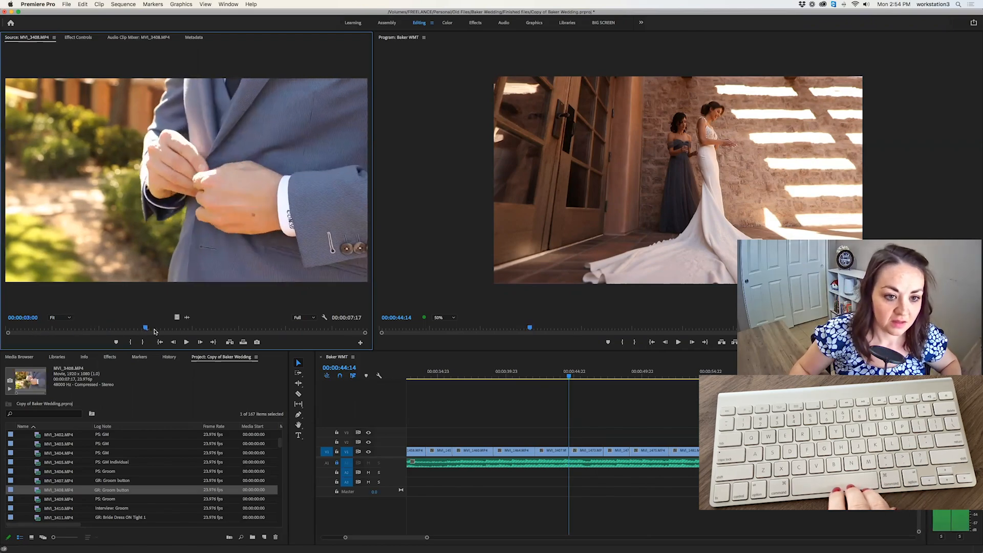
key(space)
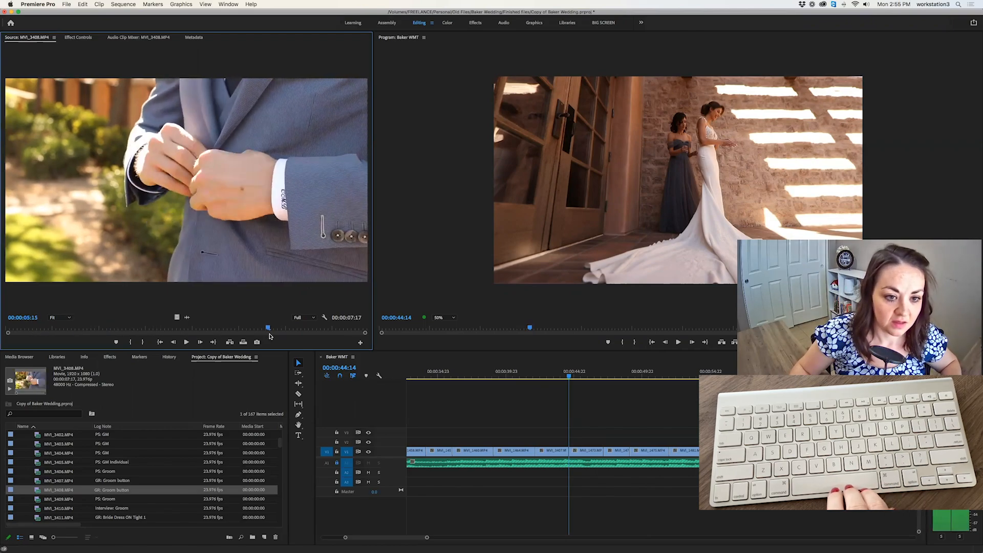
double_click(44, 472)
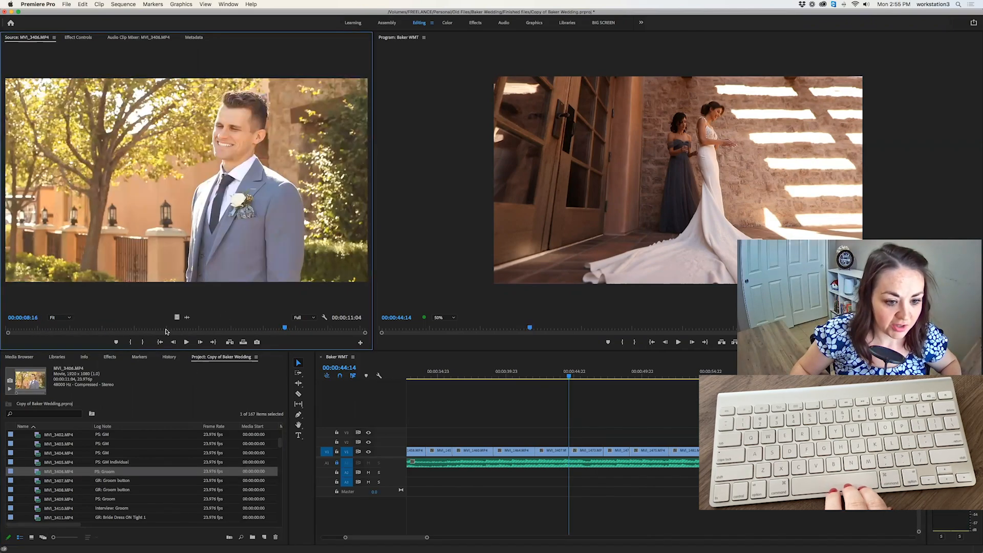
Step: Place the sequence playhead at 00:00:44:14 and mark a 00:00:01:19 section of MVI_3406.MP4 with In and Out points
drag(520, 377, 568, 377)
key(Right)
key(Right)
key(Right)
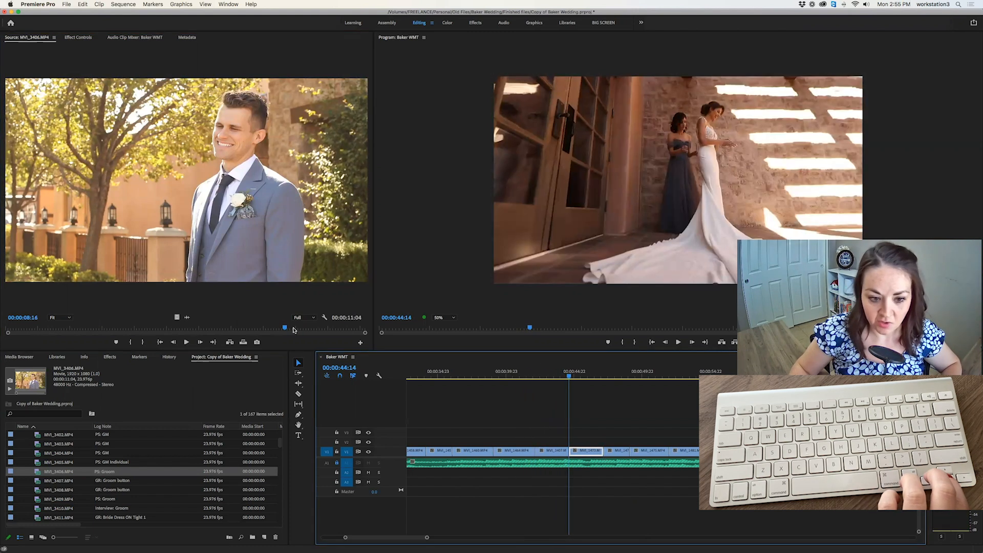
click(26, 328)
key(l)
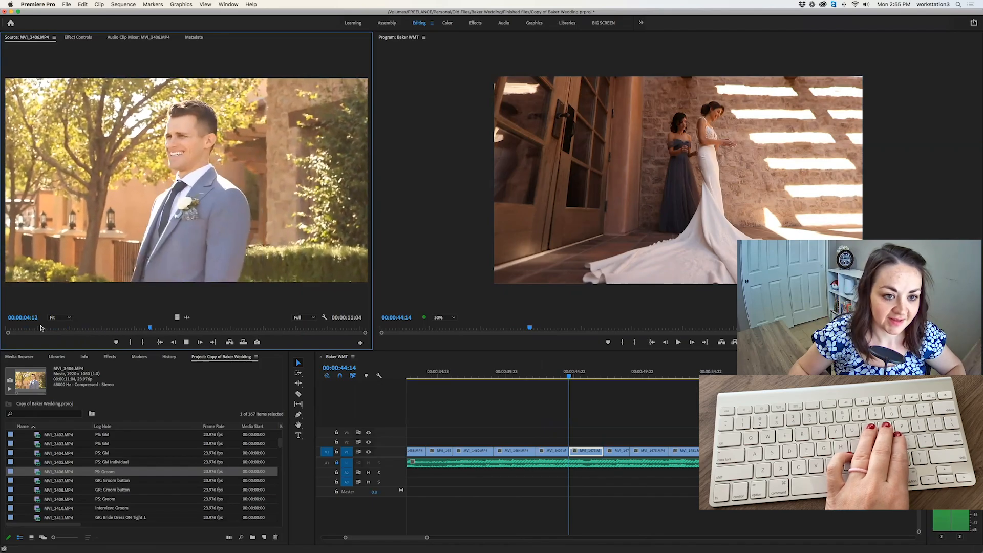
key(i)
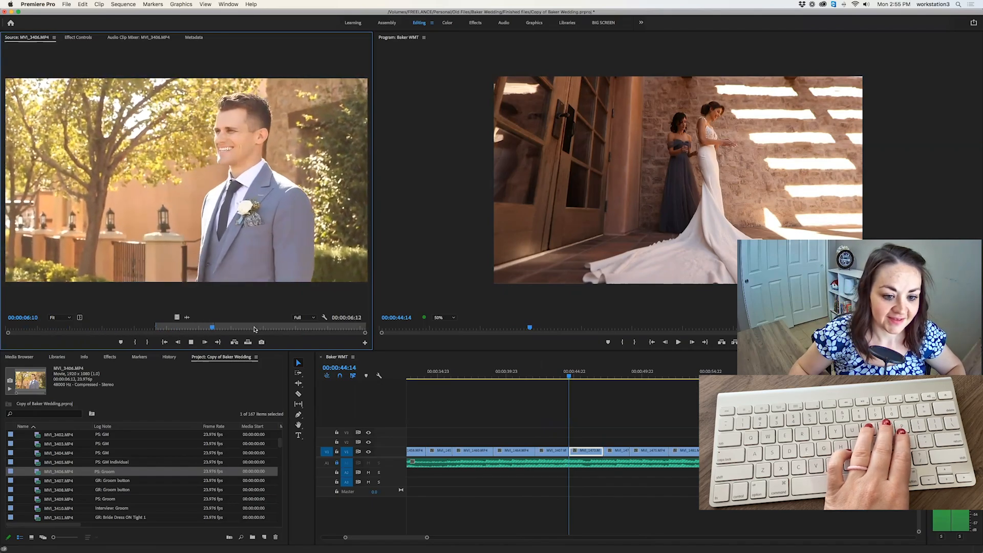
key(o)
key(k)
Step: Overwrite the marked MVI_3406 section onto V1 at 00:00:44:14, undo it once and repeat the overwrite
click(249, 343)
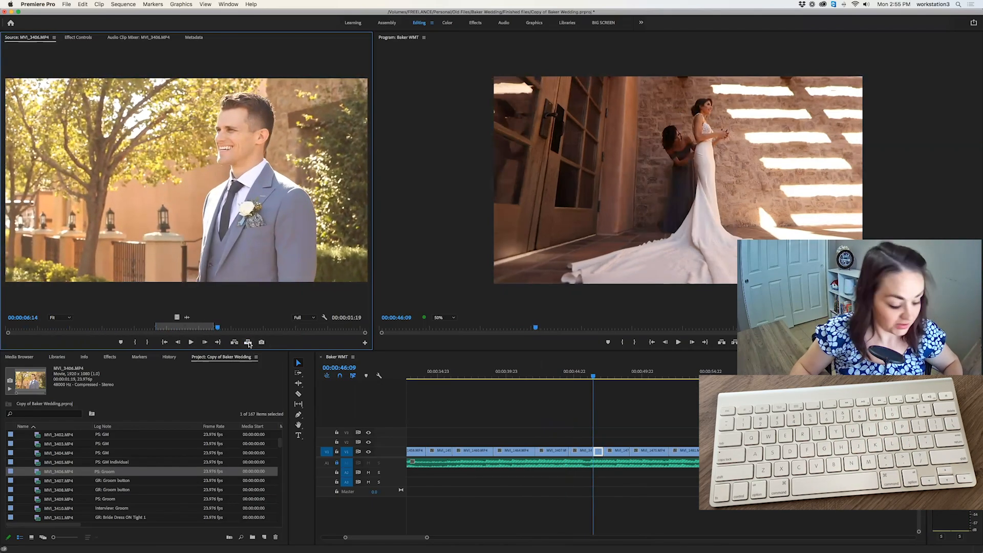
key(super+z)
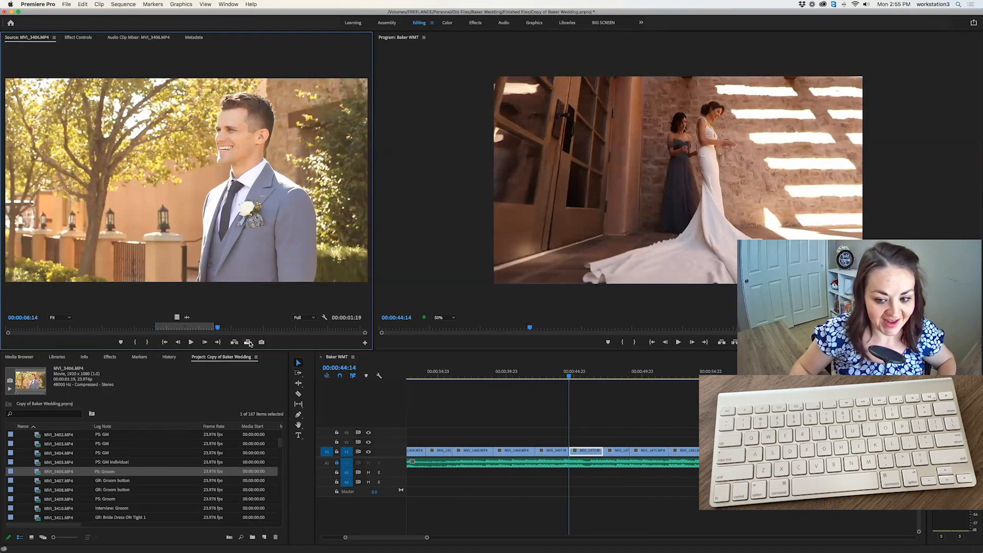
click(249, 343)
click(561, 428)
key(minus)
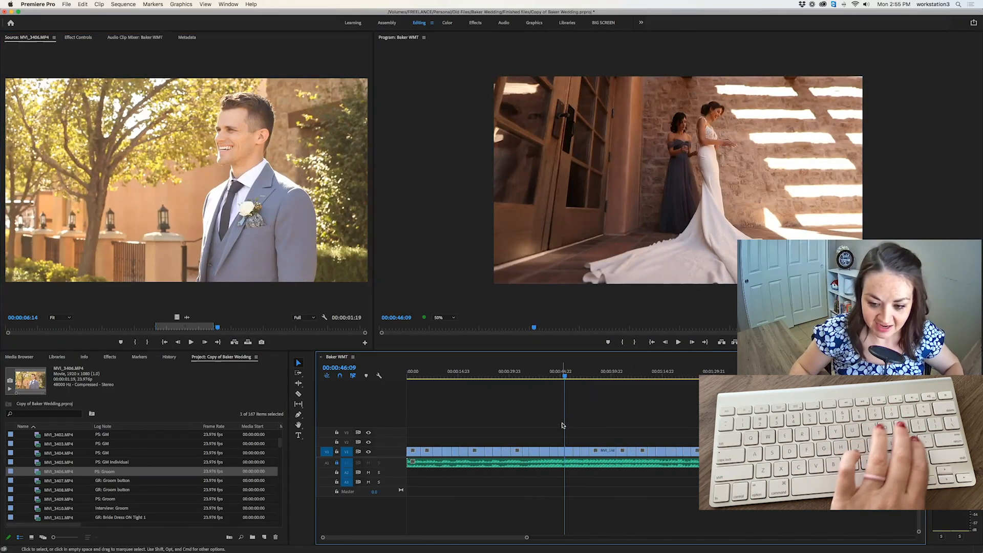
scroll(562, 426, right, 3)
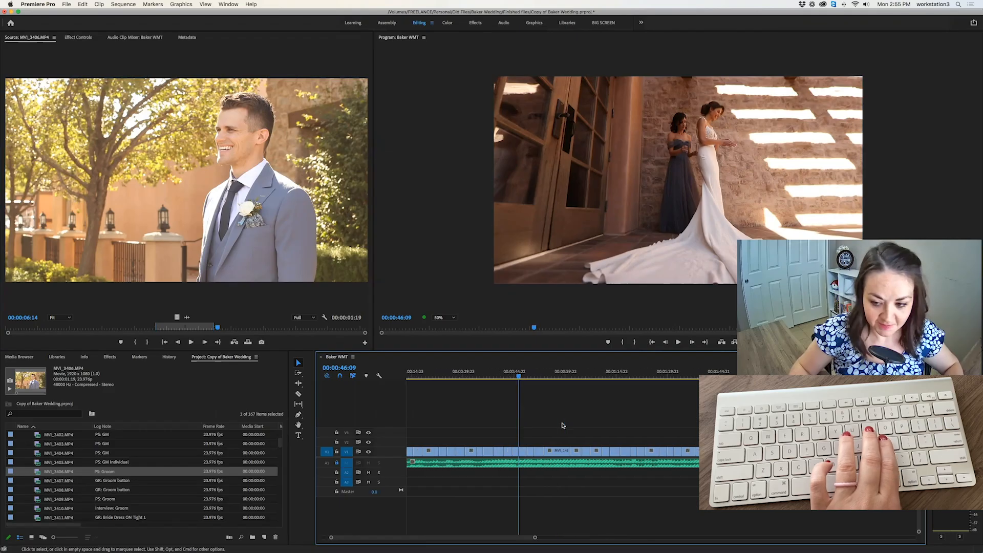
Step: Open clips MVI_3409.MP4 and MVI_3410.MP4 in the Source Monitor, and browse the clips that follow
double_click(39, 500)
double_click(38, 508)
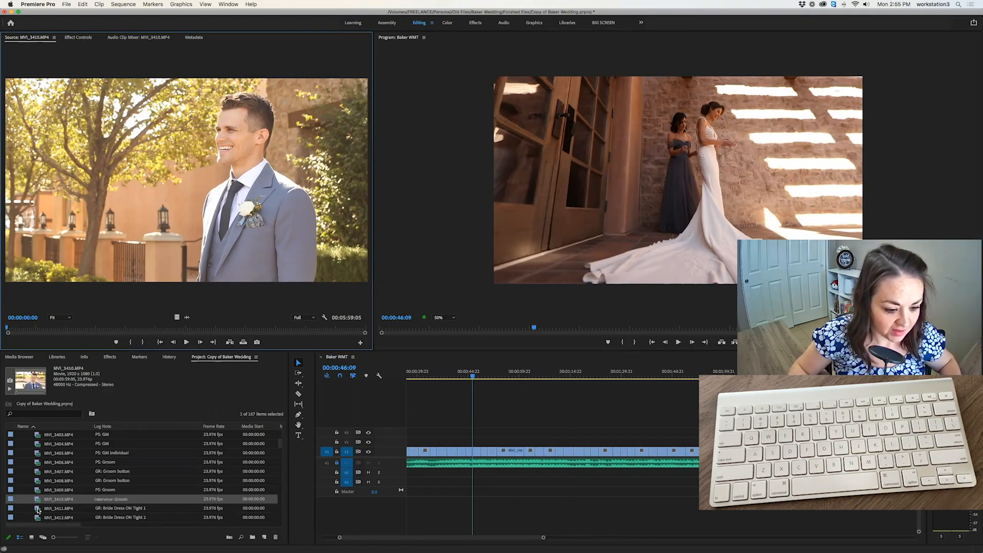
scroll(38, 496, down, 3)
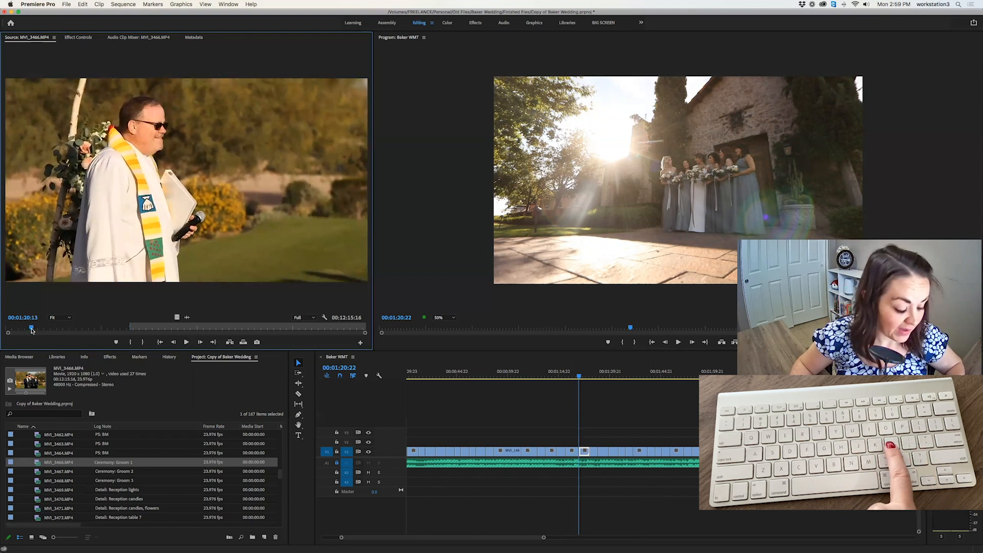
Step: Review the ceremony clip MVI_3466.MP4 in the Source Monitor by playing forward at increased speed, playing in reverse and scrubbing
key(l)
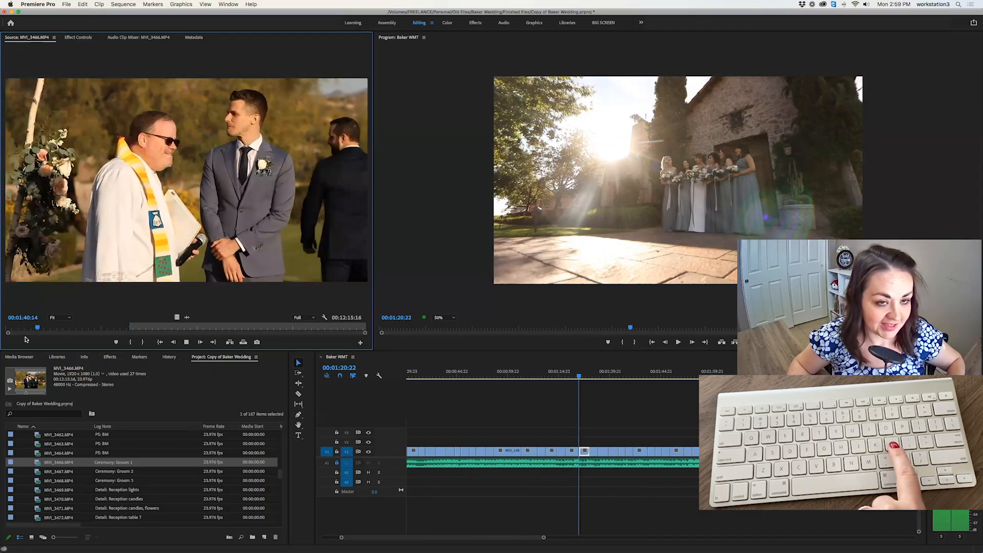
key(l)
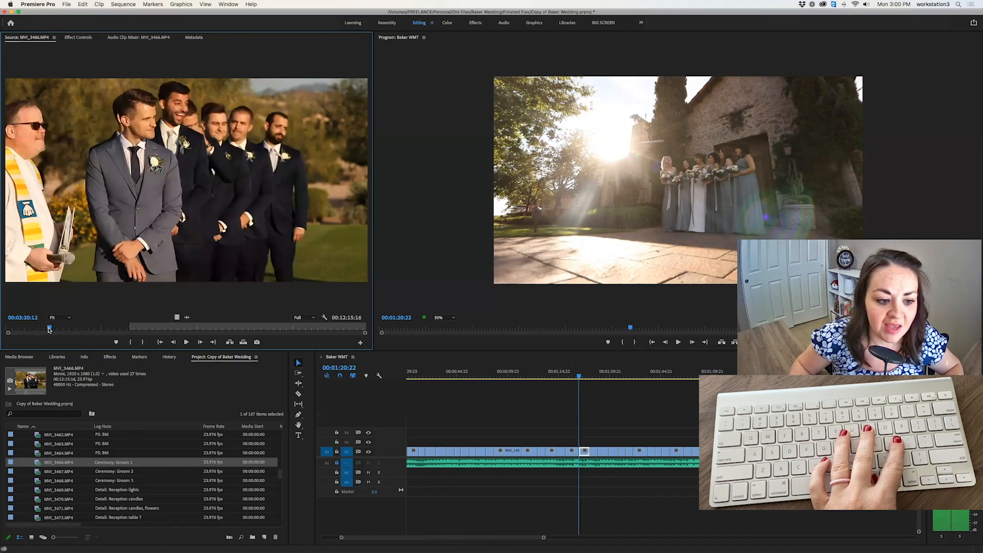
click(48, 328)
drag(51, 330, 29, 331)
click(61, 329)
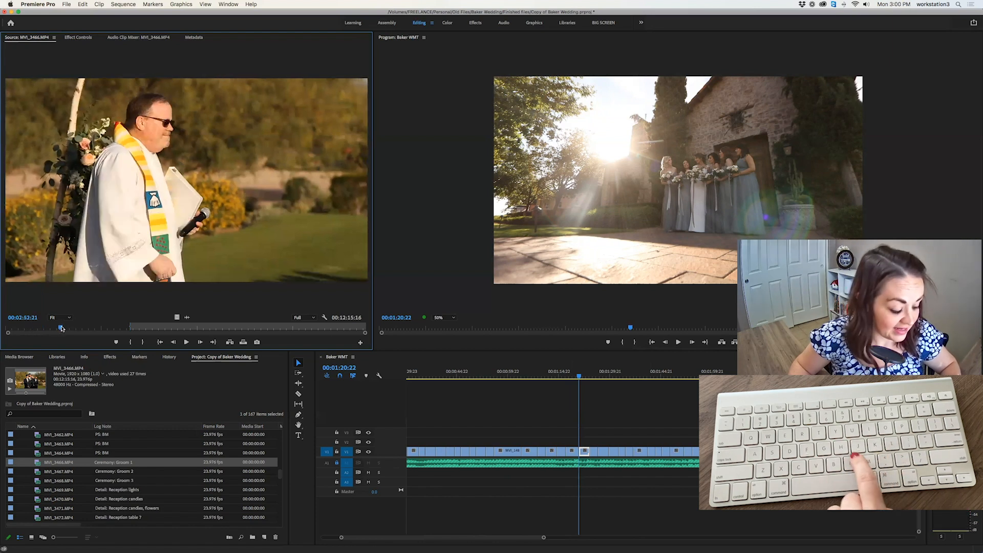
key(j)
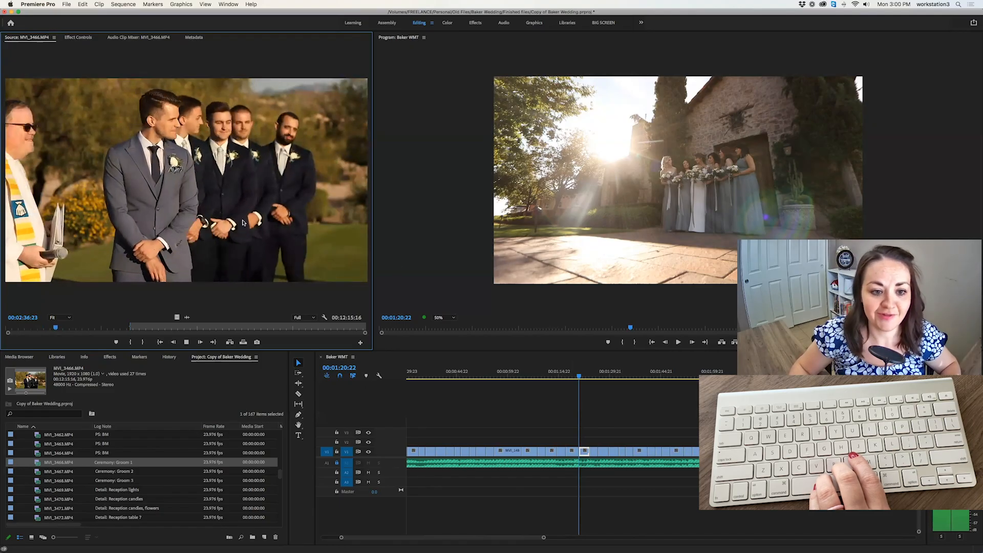
click(50, 329)
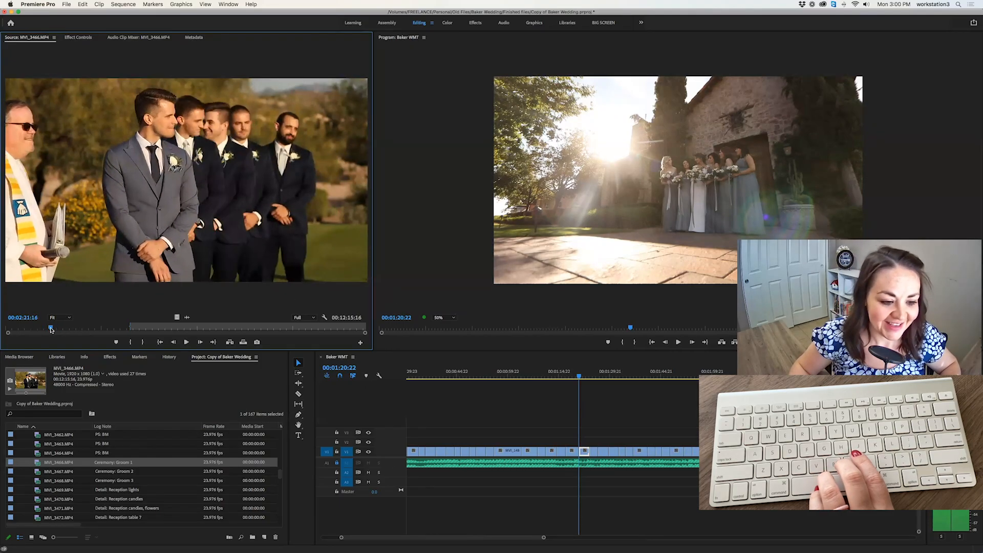
drag(49, 329, 33, 330)
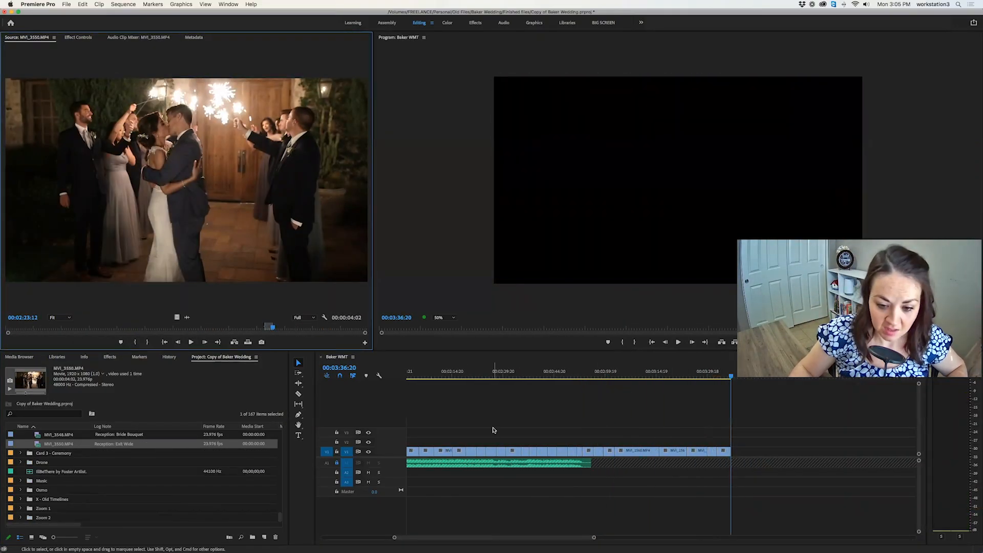
Step: Collapse the Card 2 bin in the project and expand the Card 3 - Ceremony bin
click(493, 430)
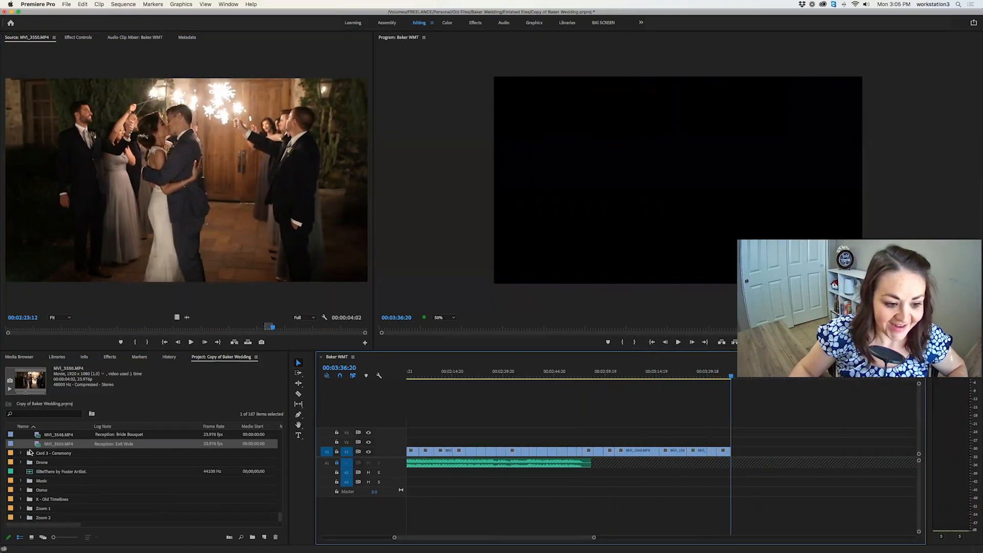
scroll(32, 452, up, 10)
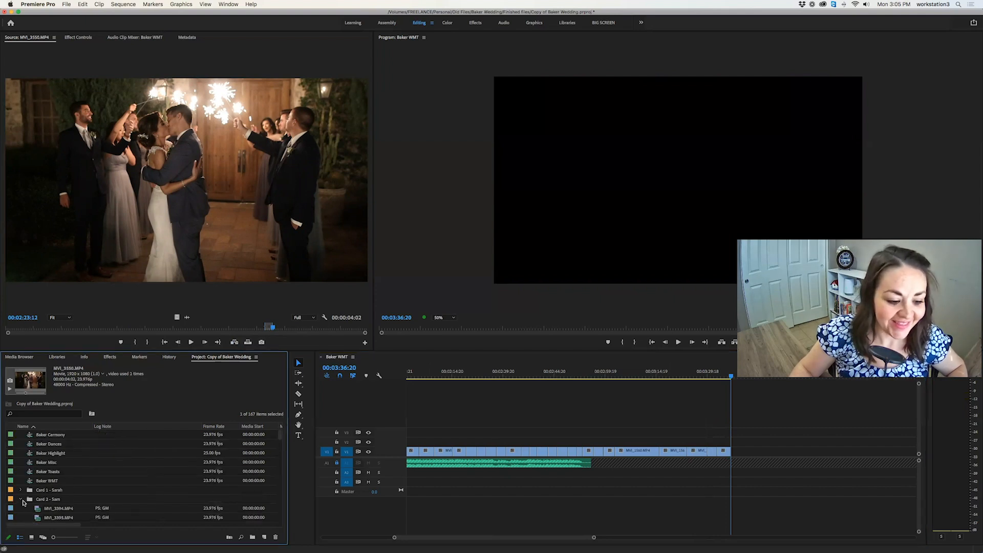
click(21, 500)
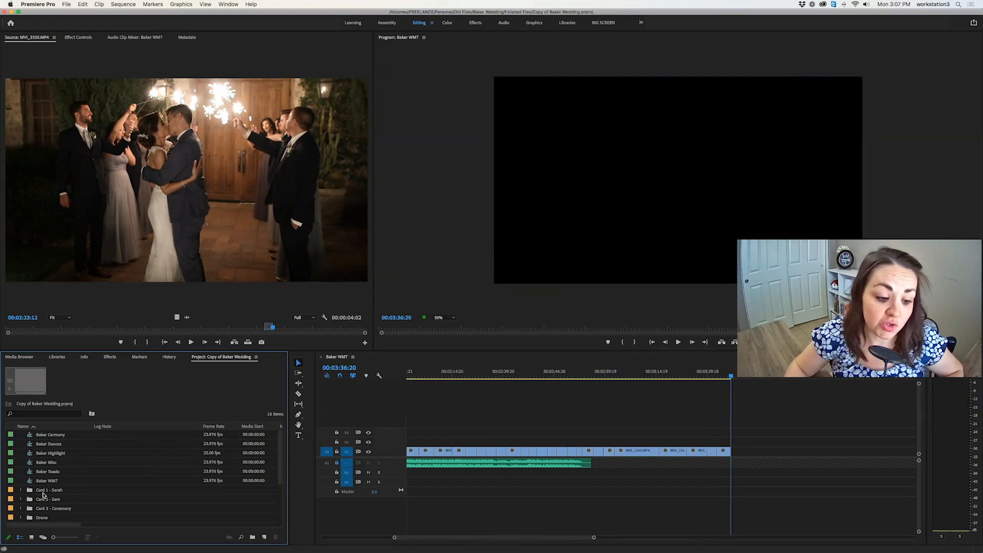
scroll(36, 446, down, 3)
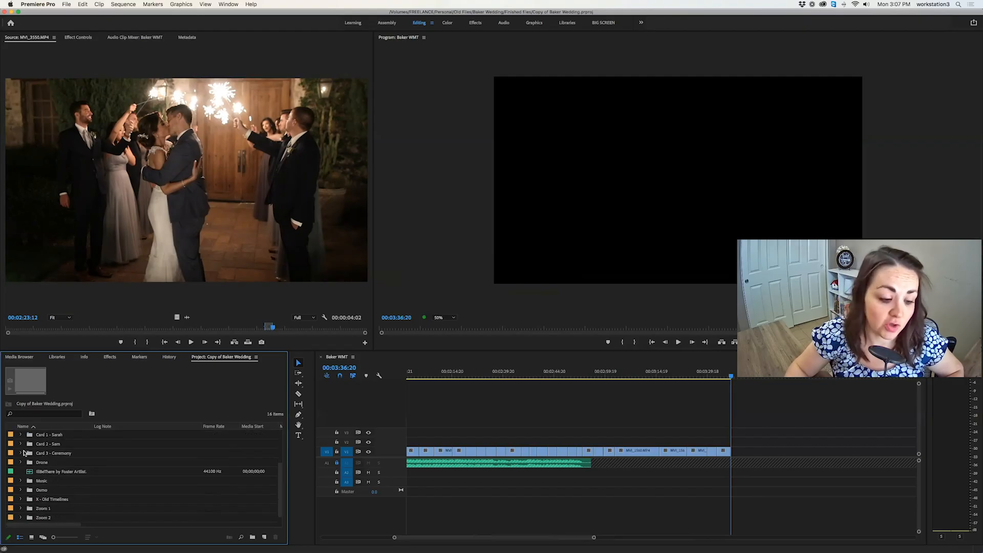
click(21, 453)
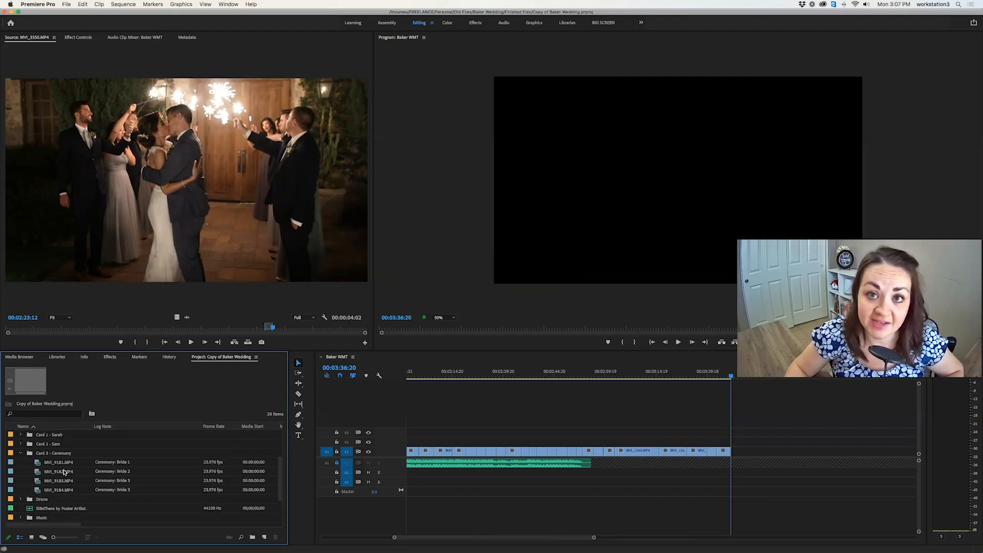
Step: Open and scrub MVI_9181.MP4 in the Source Monitor, and load the drone clip DJI_0002.MP4 and the Osmo clip DJI_0001.MOV
double_click(41, 465)
drag(128, 331, 54, 331)
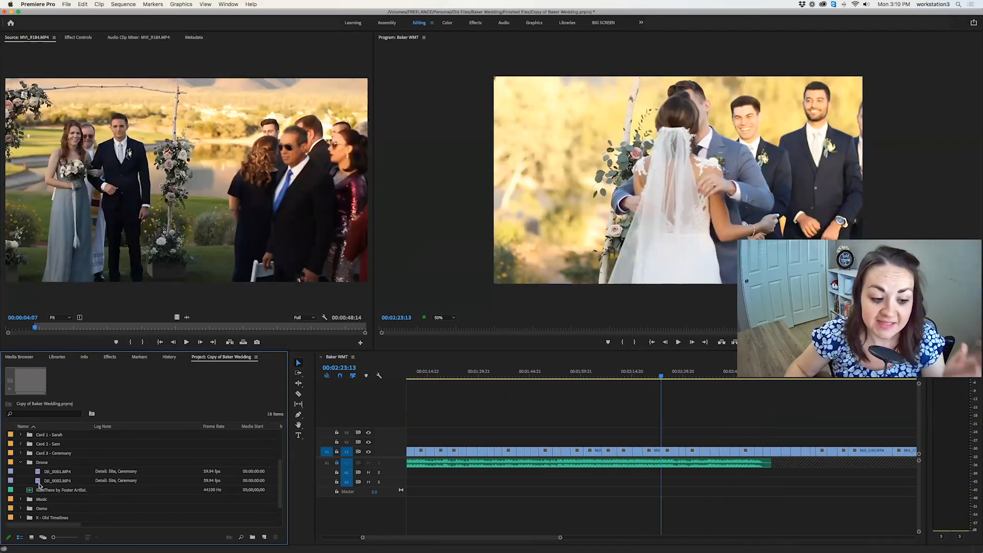
double_click(58, 481)
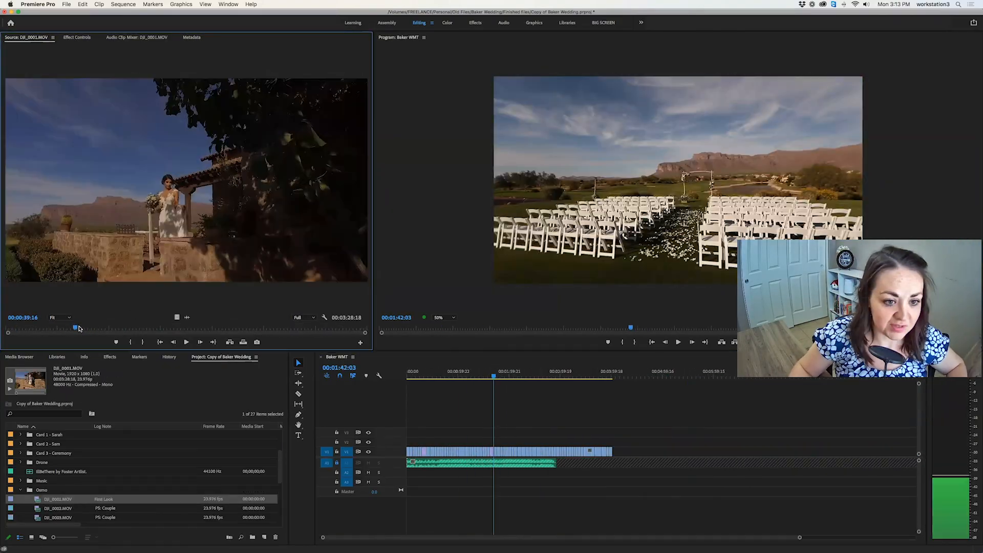
double_click(41, 499)
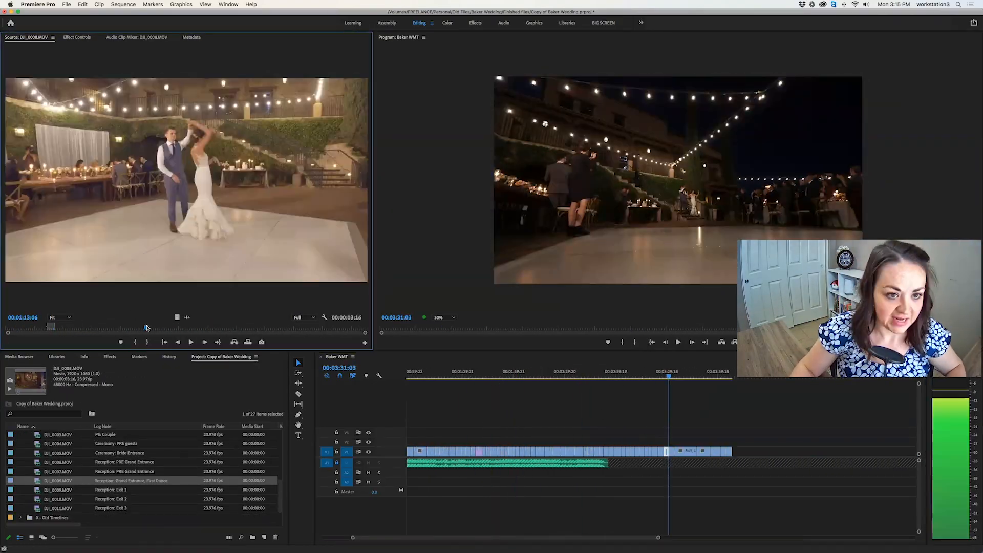